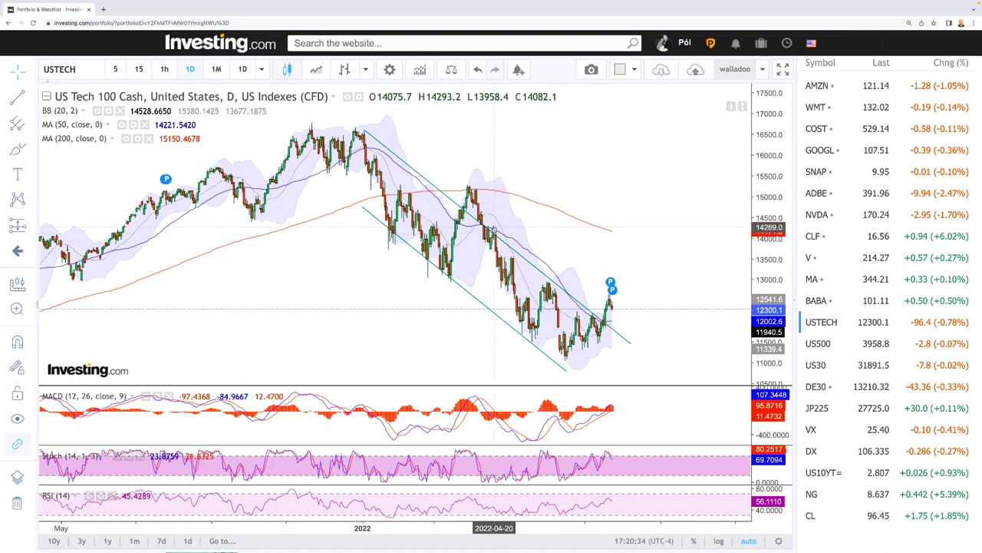
# Examine the descending channel, moving averages, Bollinger Bands and latest candles on the USTECH daily chart at different time scales
pyautogui.scroll(3, 614, 309)
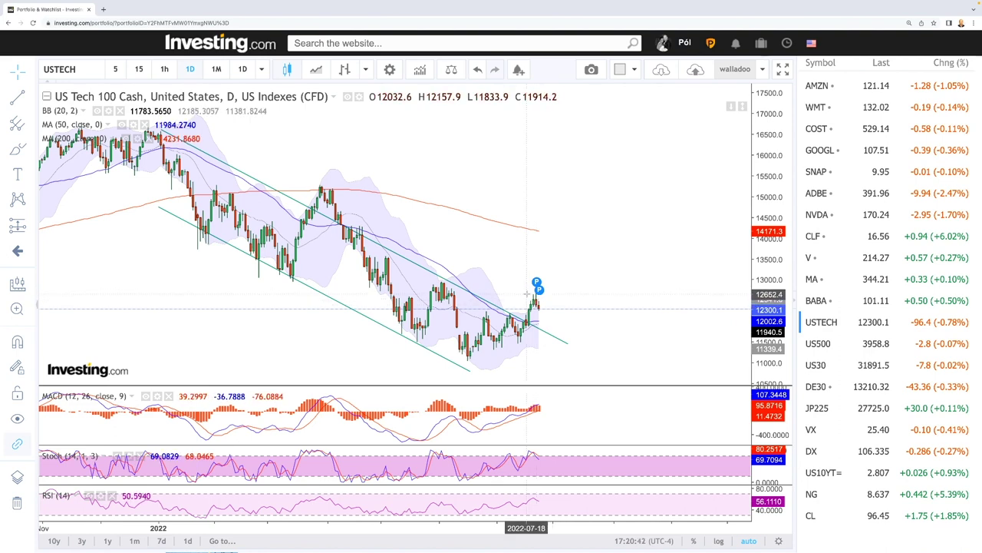
pyautogui.scroll(3, 527, 293)
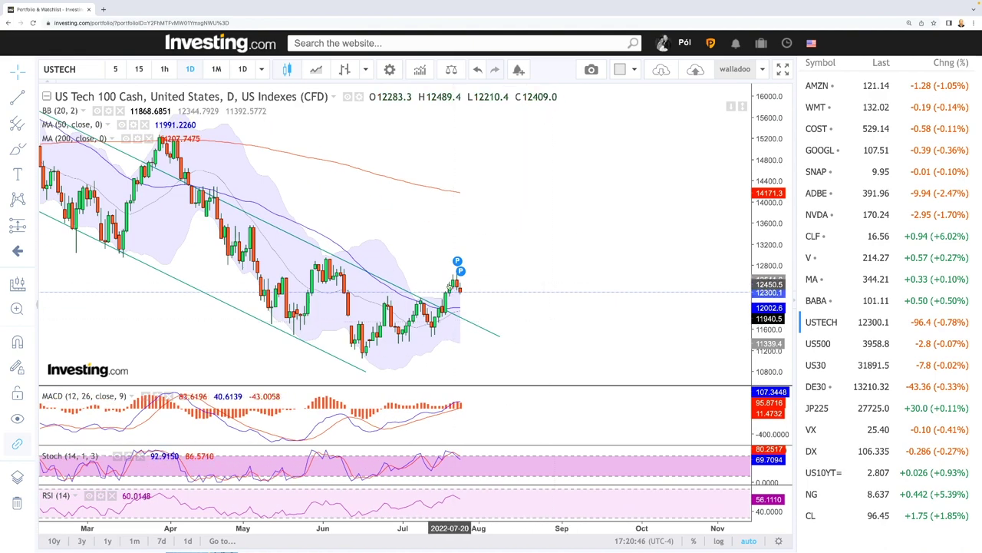
pyautogui.scroll(-3, 421, 284)
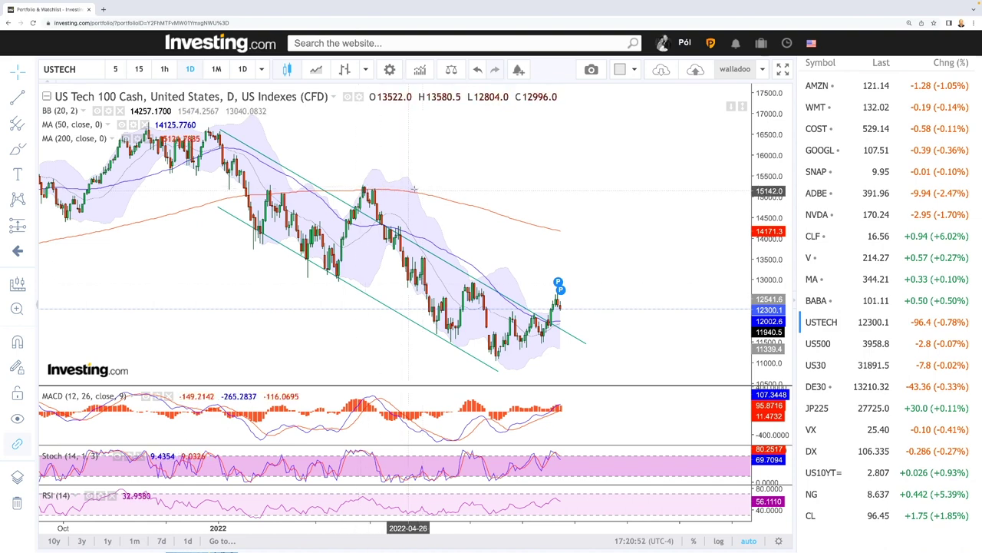
pyautogui.scroll(5, 614, 307)
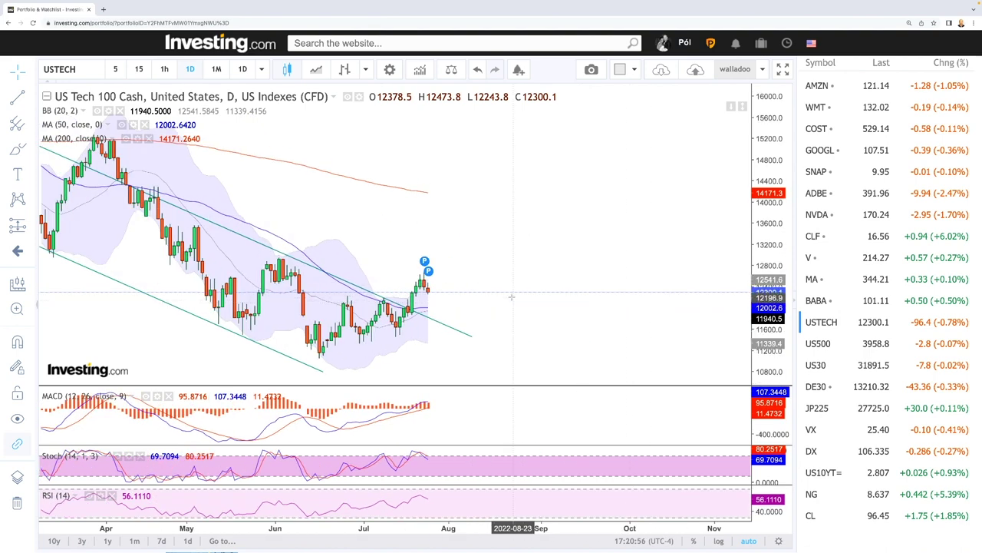
pyautogui.scroll(-4, 489, 298)
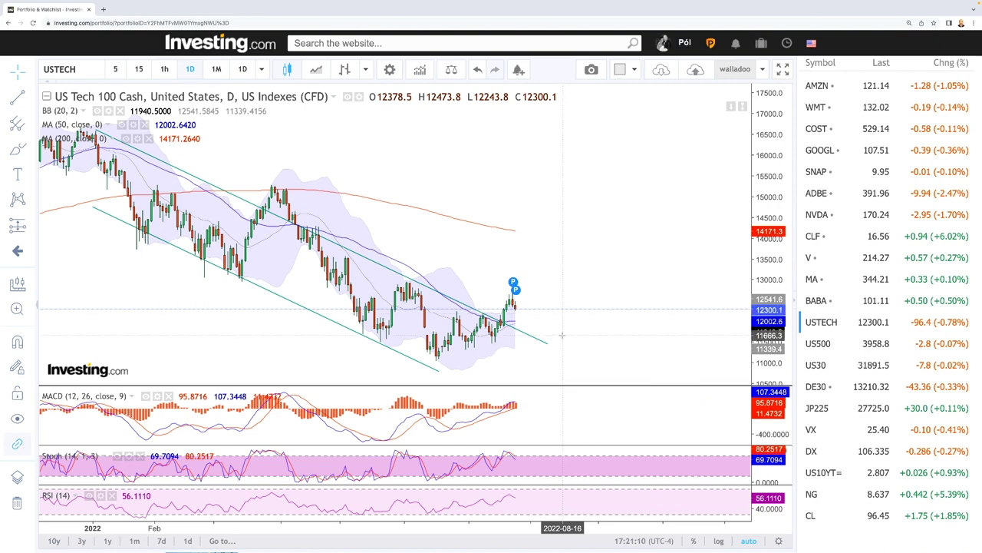
pyautogui.scroll(-1, 569, 339)
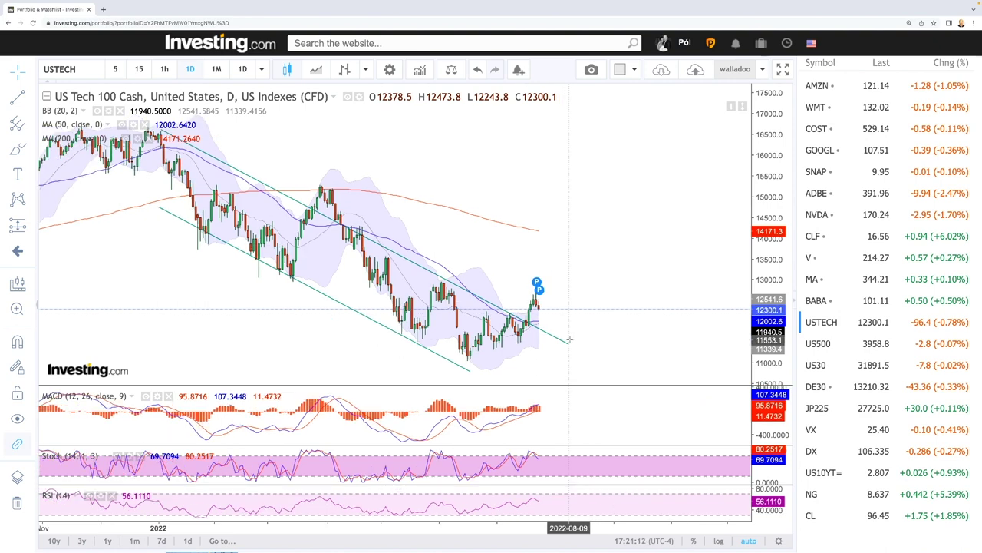
pyautogui.scroll(1, 569, 339)
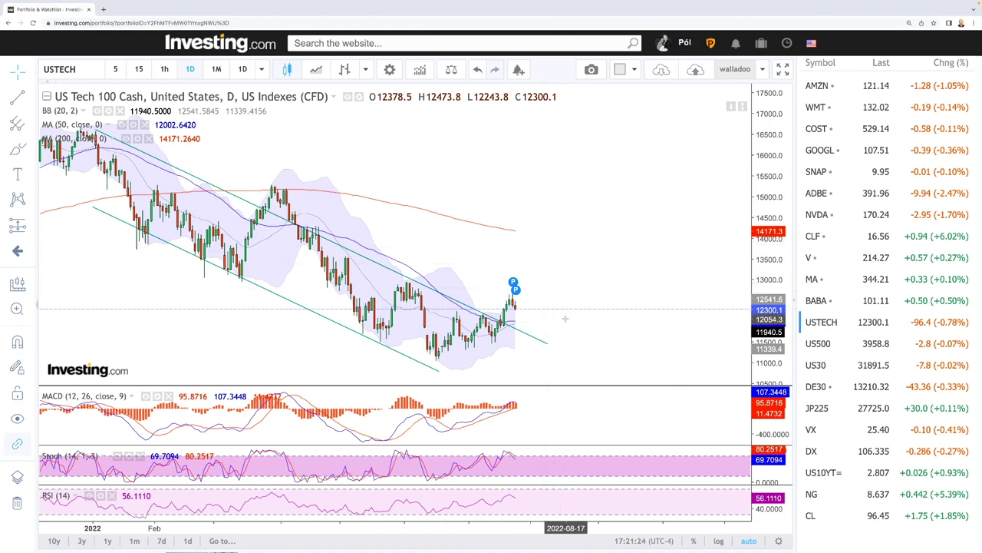
pyautogui.scroll(-1, 564, 316)
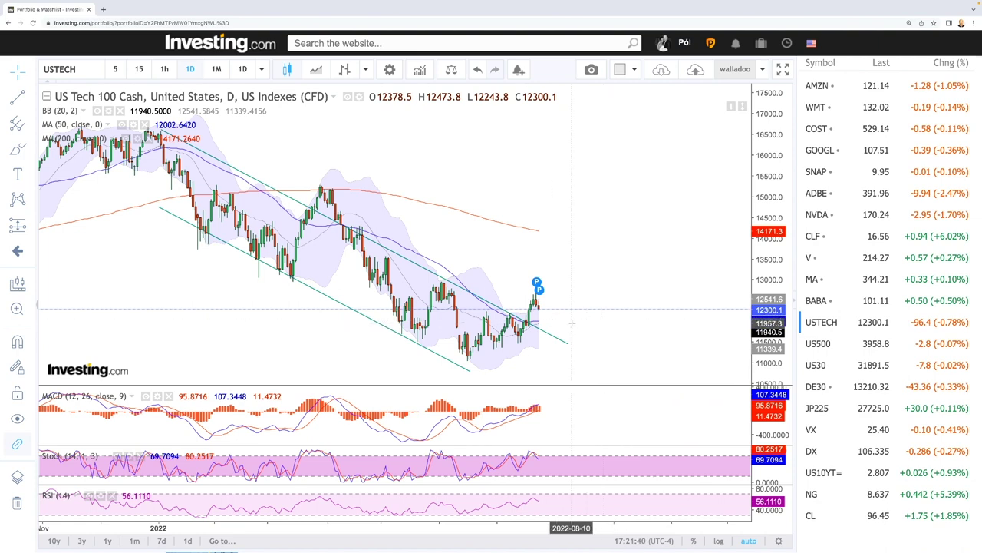
pyautogui.scroll(5, 572, 323)
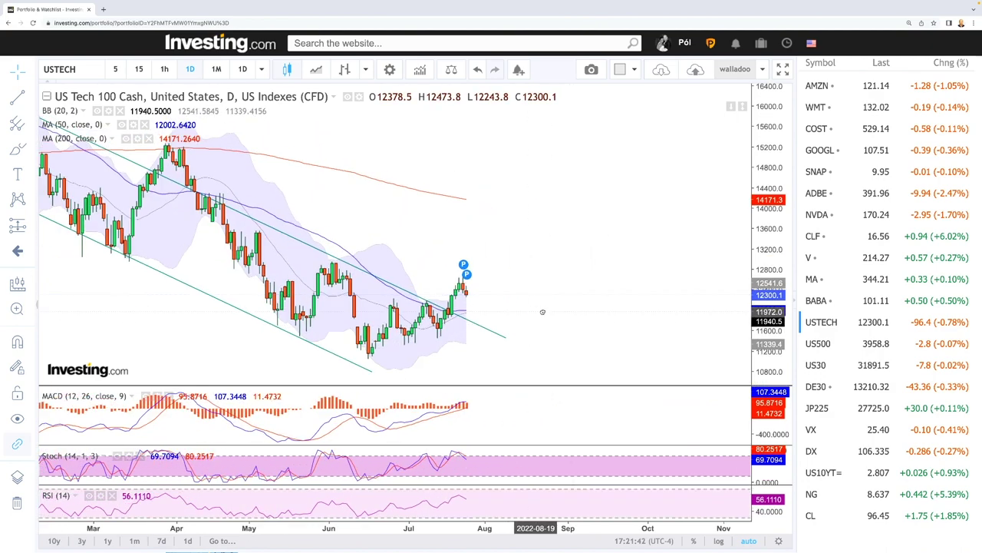
# With the Brush, draw a rebound curve to about 13,300 and a falling stroke to about 10,900 from the latest USTECH candle
pyautogui.click(17, 149)
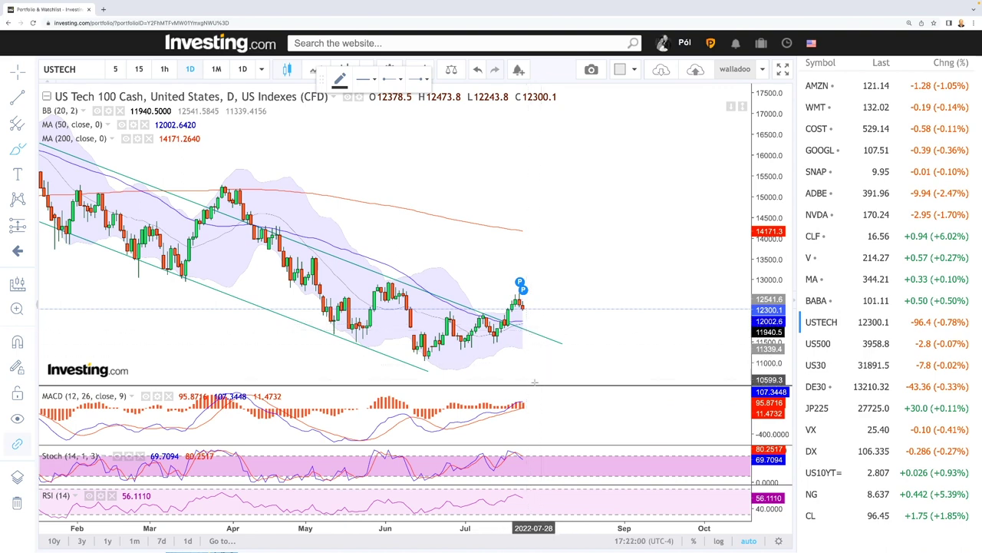
pyautogui.scroll(-4, 601, 301)
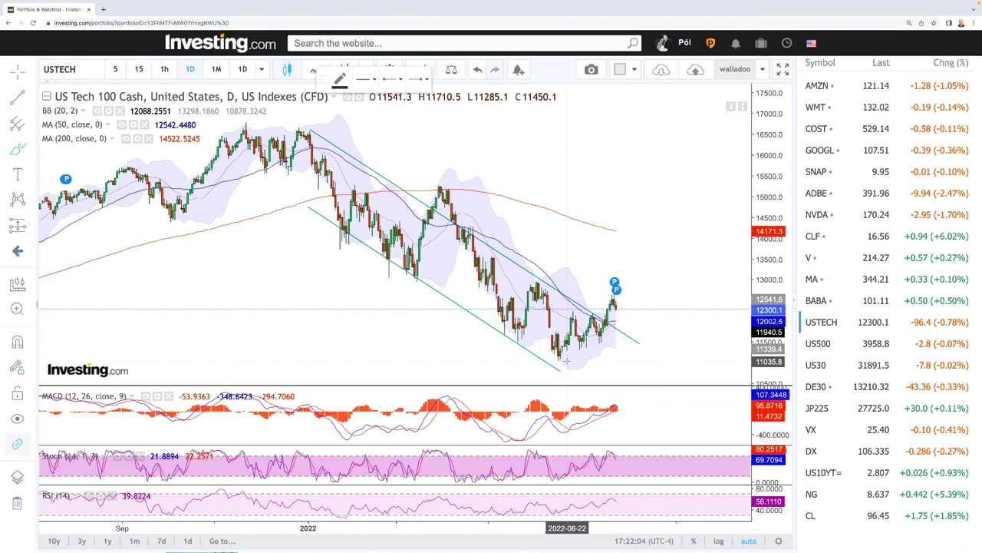
pyautogui.scroll(2, 645, 322)
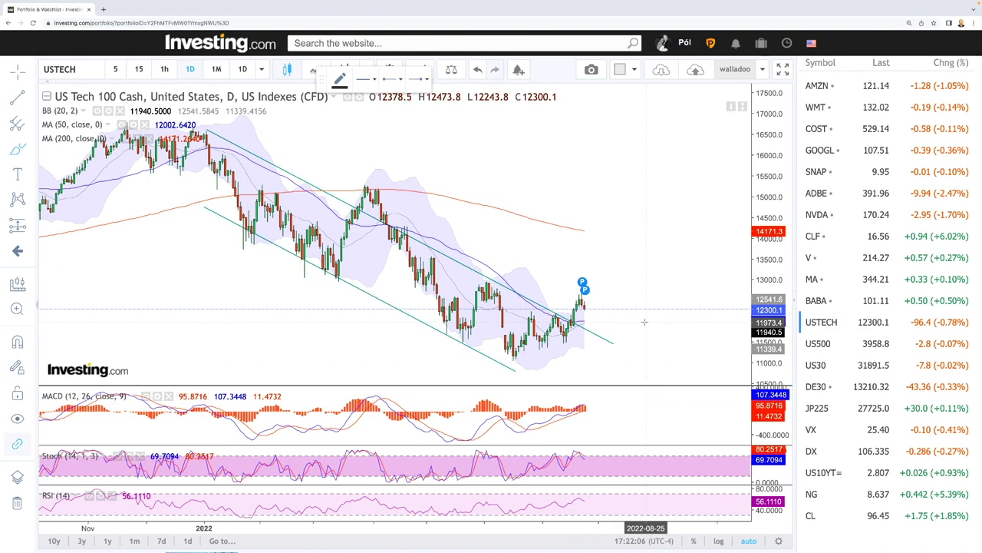
pyautogui.scroll(-2, 602, 323)
pyautogui.scroll(3, 602, 322)
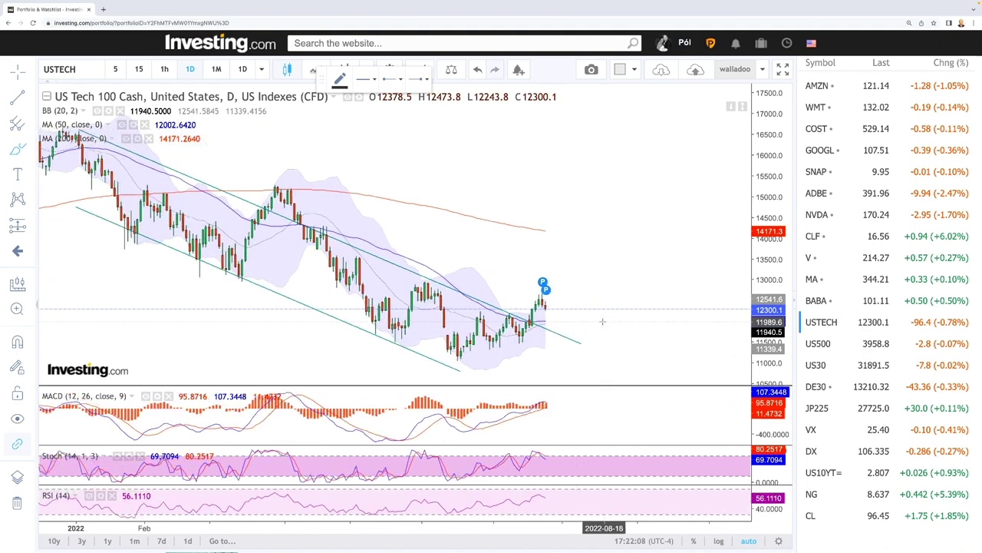
pyautogui.scroll(2, 603, 322)
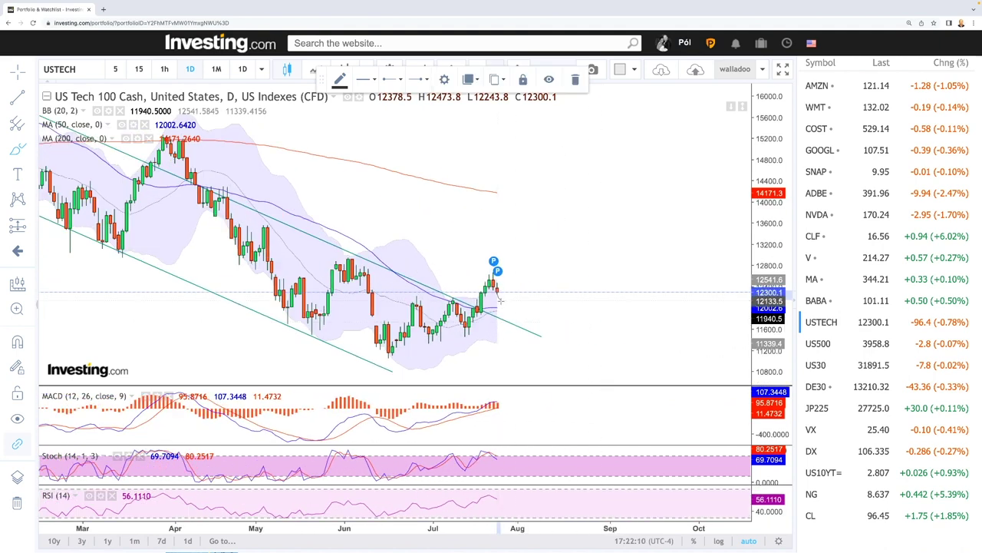
pyautogui.click(500, 299)
pyautogui.click(561, 241)
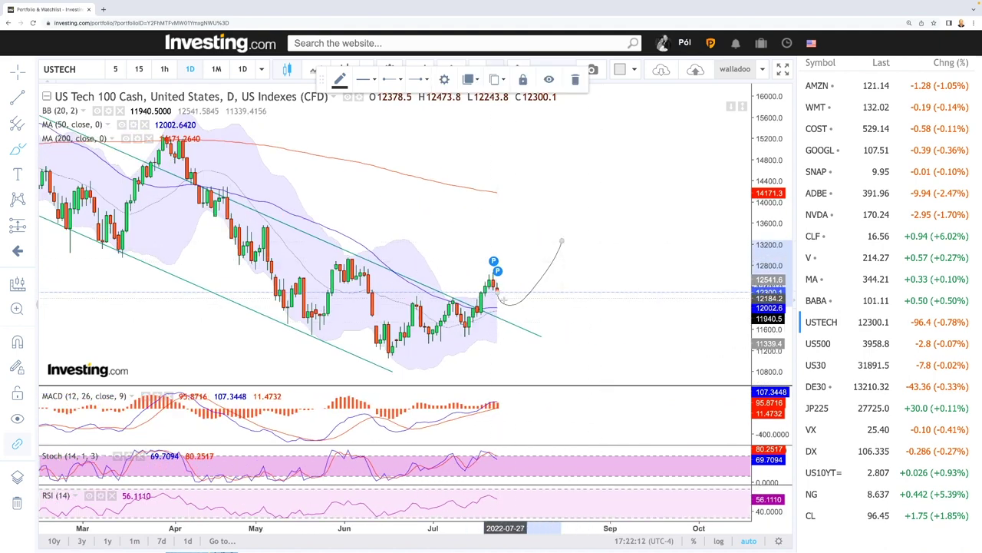
pyautogui.click(518, 364)
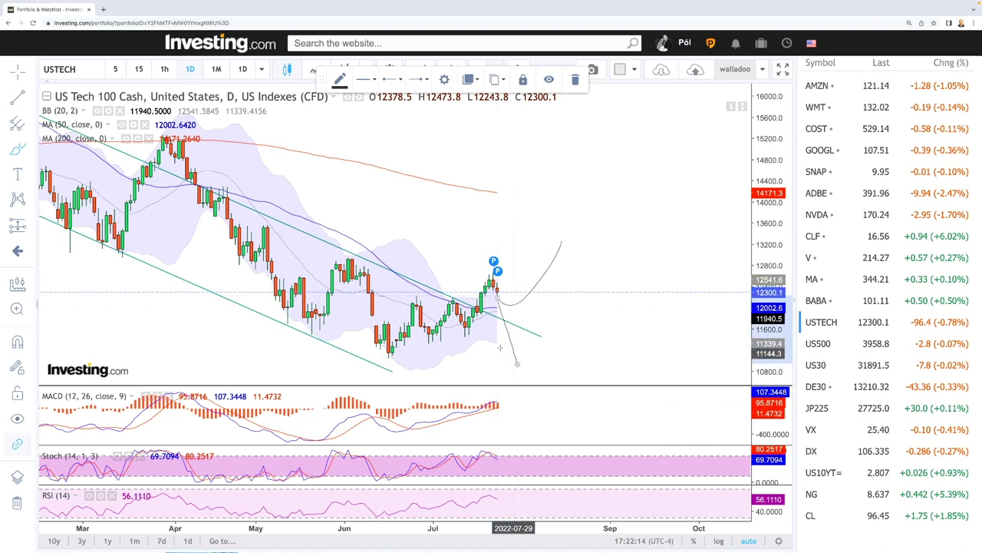
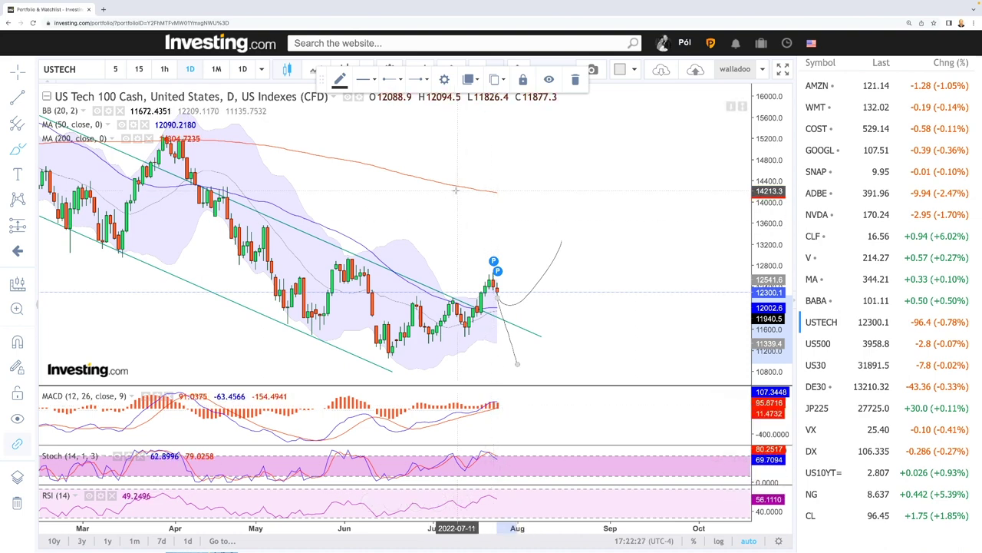
# Make the falling brush stroke on the USTECH chart thicker
pyautogui.click(368, 79)
pyautogui.click(444, 110)
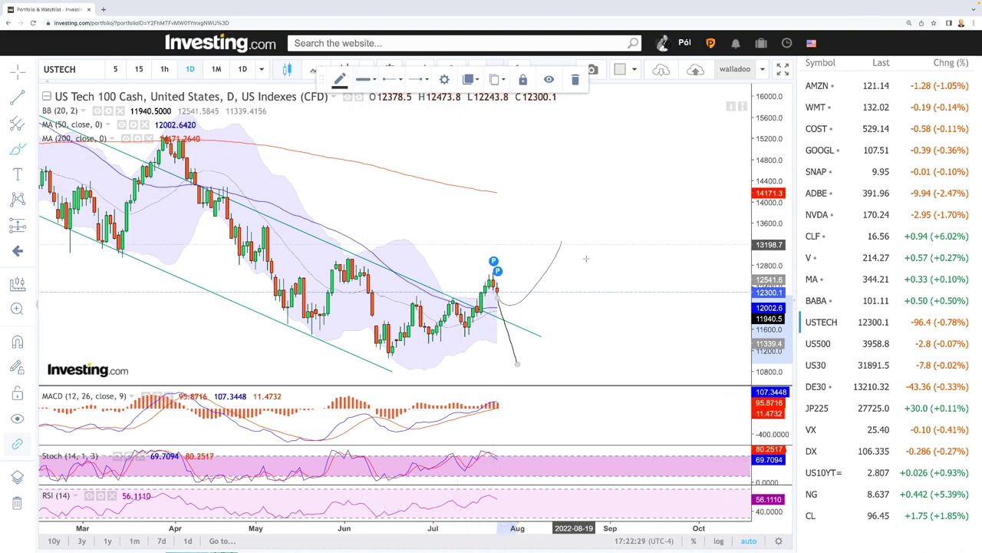
pyautogui.scroll(-3, 661, 362)
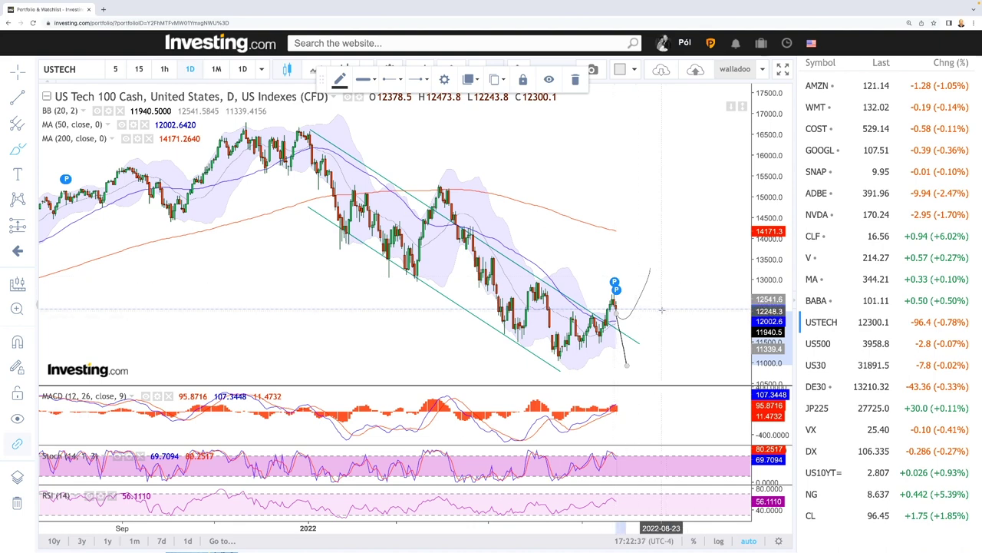
pyautogui.scroll(3, 666, 307)
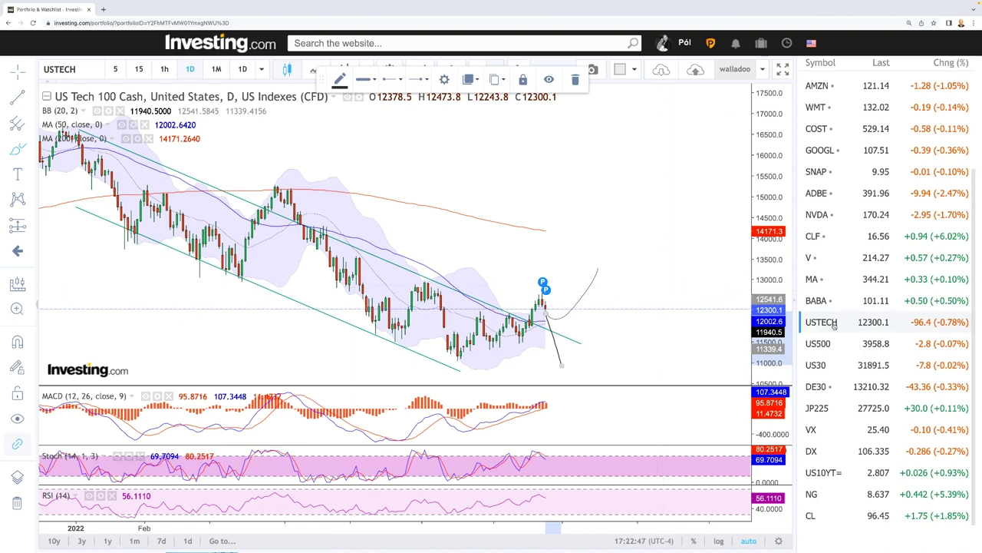
# Load the US500 daily chart from the watchlist and bring its April to July candles into view
pyautogui.click(818, 344)
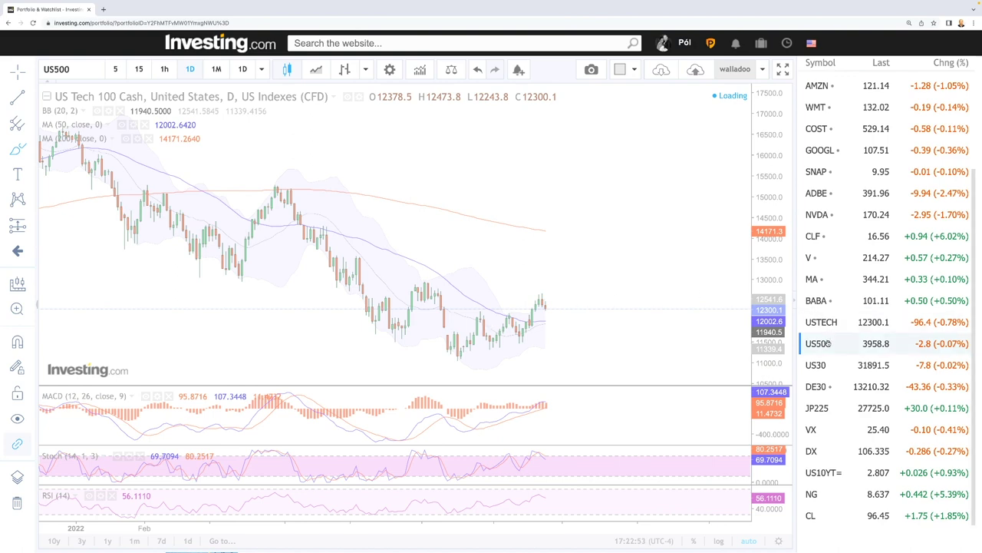
pyautogui.scroll(3, 588, 307)
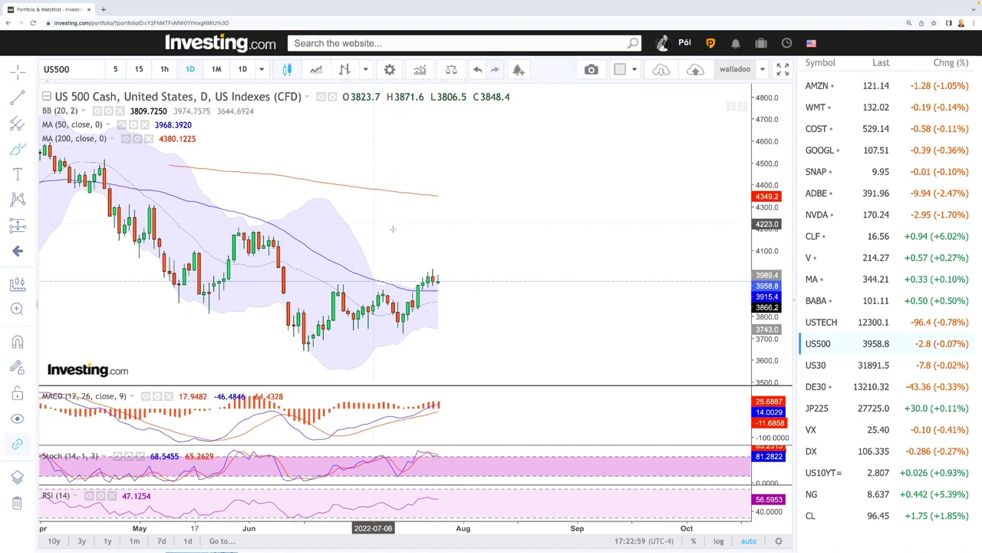
pyautogui.moveTo(418, 215); pyautogui.dragTo(517, 218)
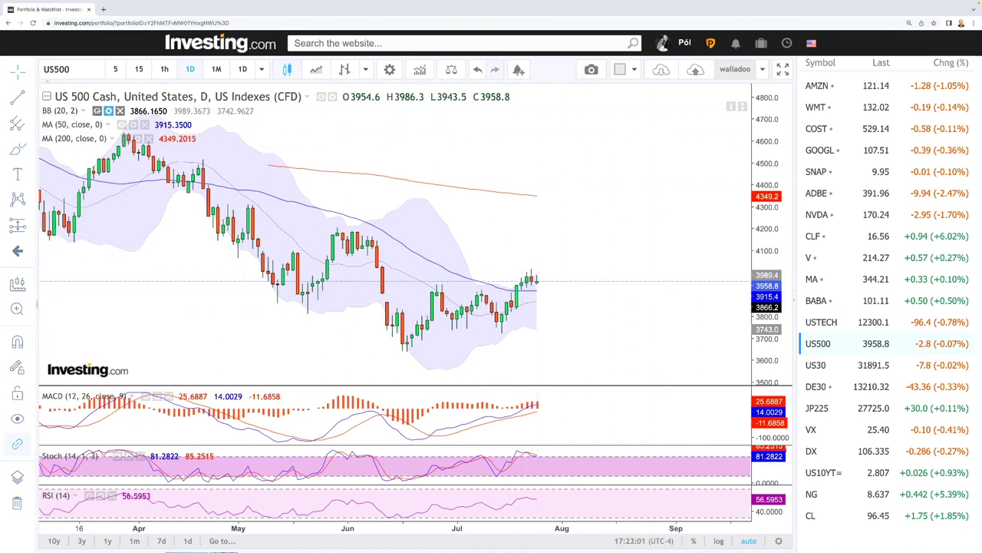
# Brush a rising channel around the June and July US500 candles, ending at about 4,040 above and 3,850 below
pyautogui.click(18, 148)
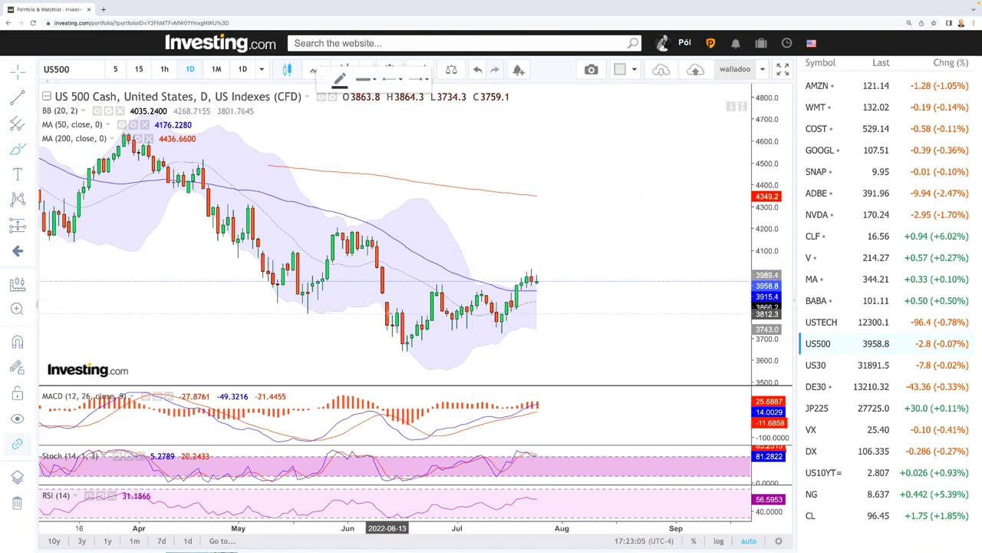
pyautogui.moveTo(392, 311); pyautogui.dragTo(551, 263)
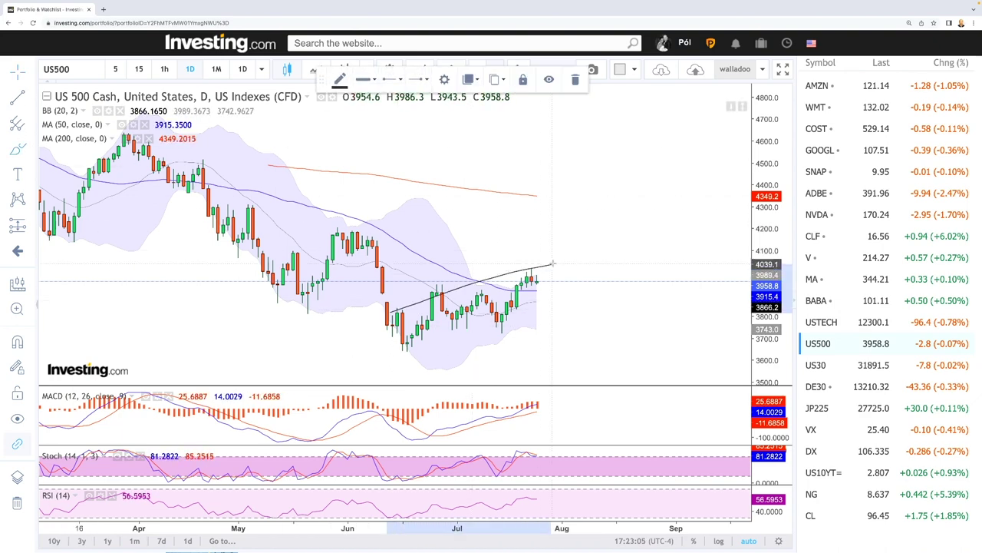
pyautogui.click(548, 306)
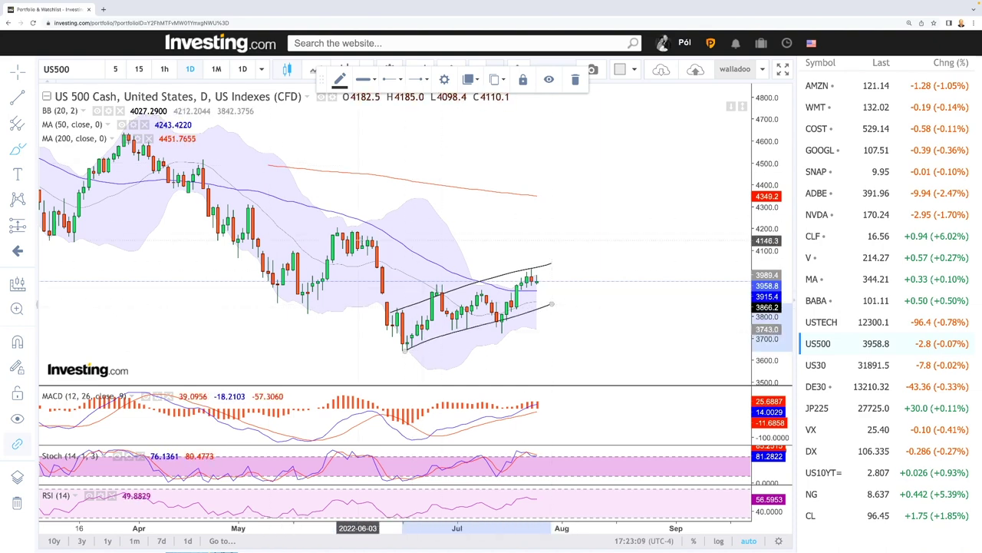
# Brush a falling path from the latest US500 candle down through the channel's lower line to about 3,680
pyautogui.scroll(-2, 614, 276)
pyautogui.scroll(-1, 623, 274)
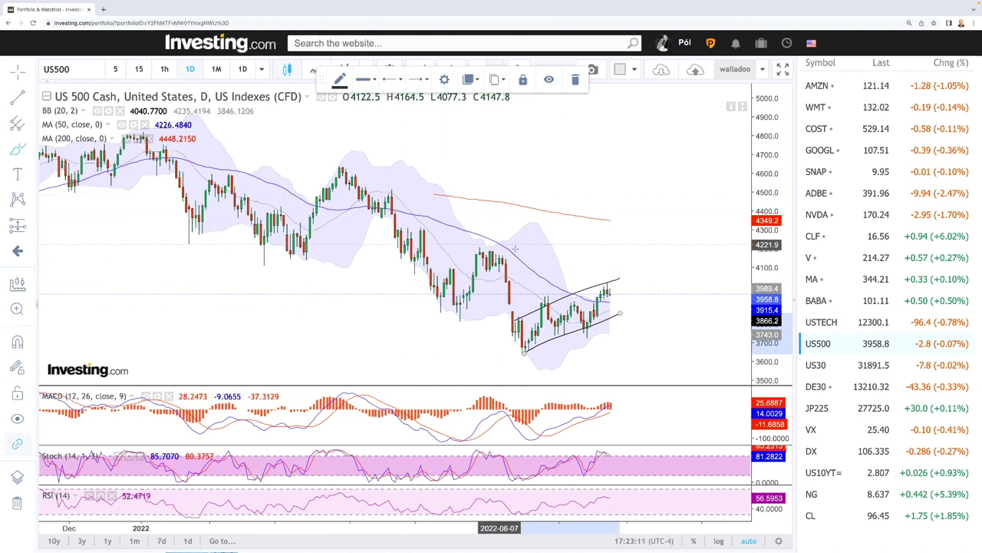
pyautogui.scroll(3, 599, 272)
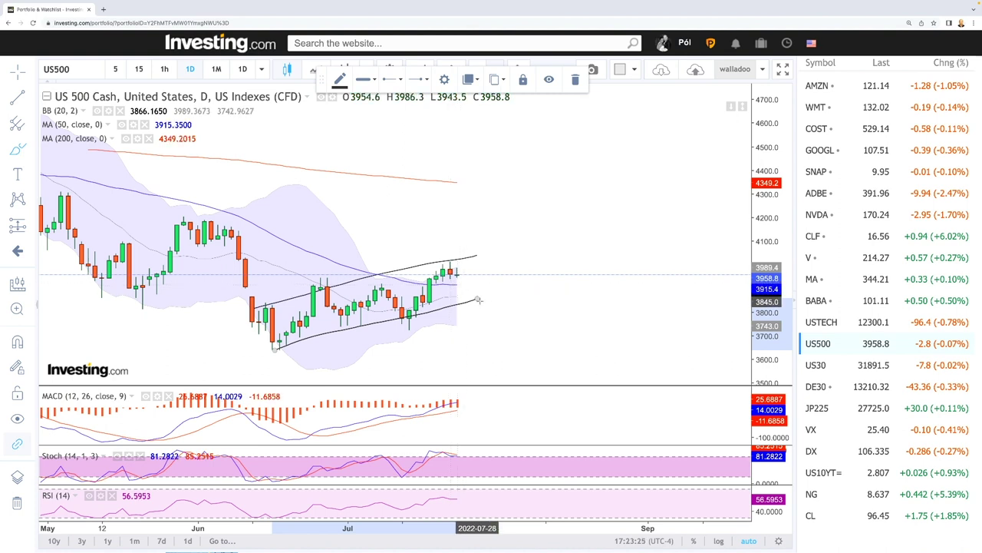
pyautogui.click(456, 273)
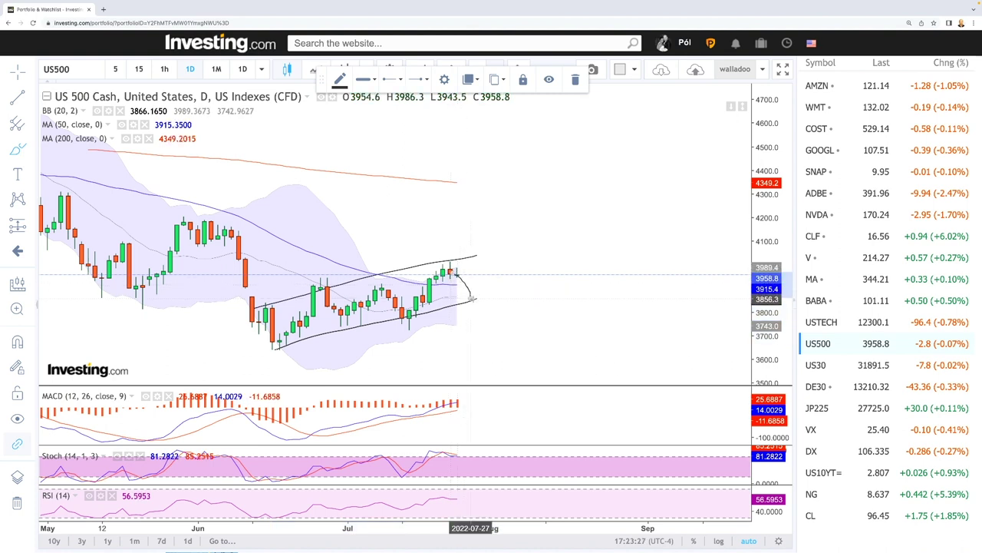
pyautogui.moveTo(470, 300); pyautogui.dragTo(476, 340)
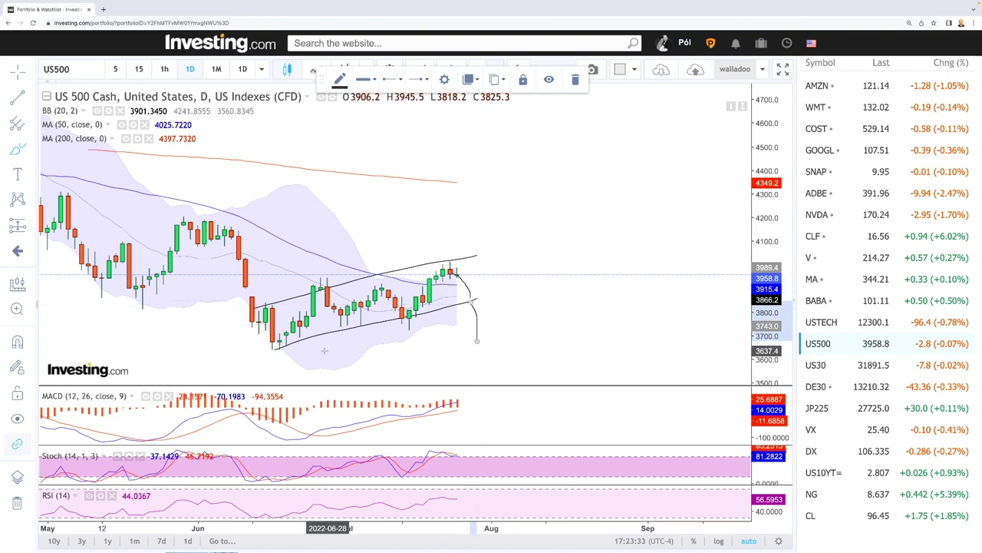
# Switch from the US500 chart to the US30 daily chart in the watchlist
pyautogui.scroll(-2, 575, 318)
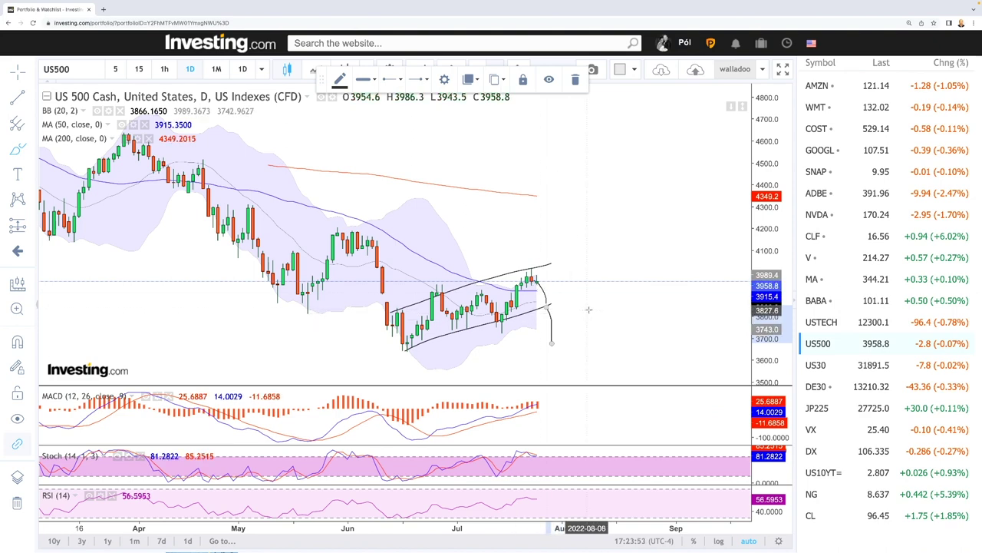
pyautogui.scroll(-2, 589, 309)
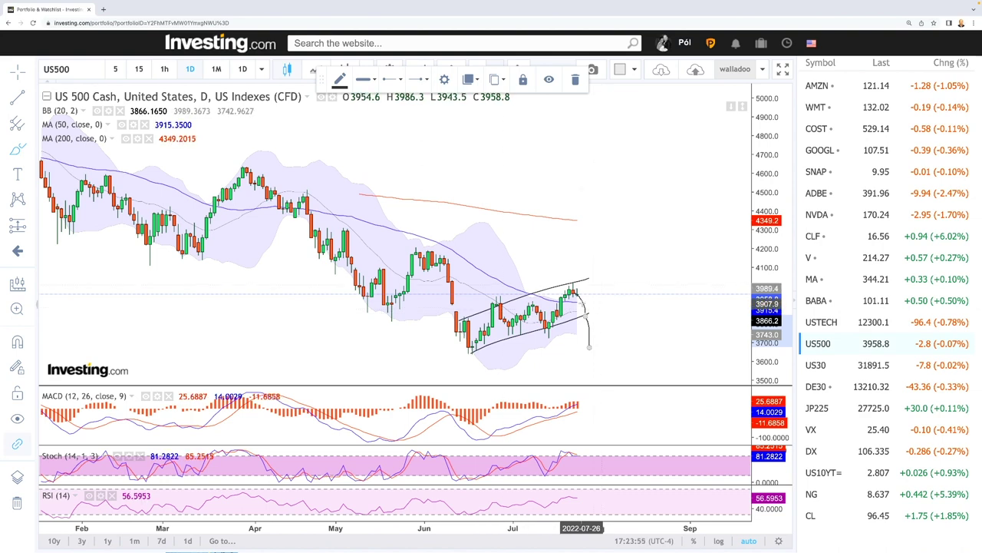
pyautogui.scroll(2, 571, 316)
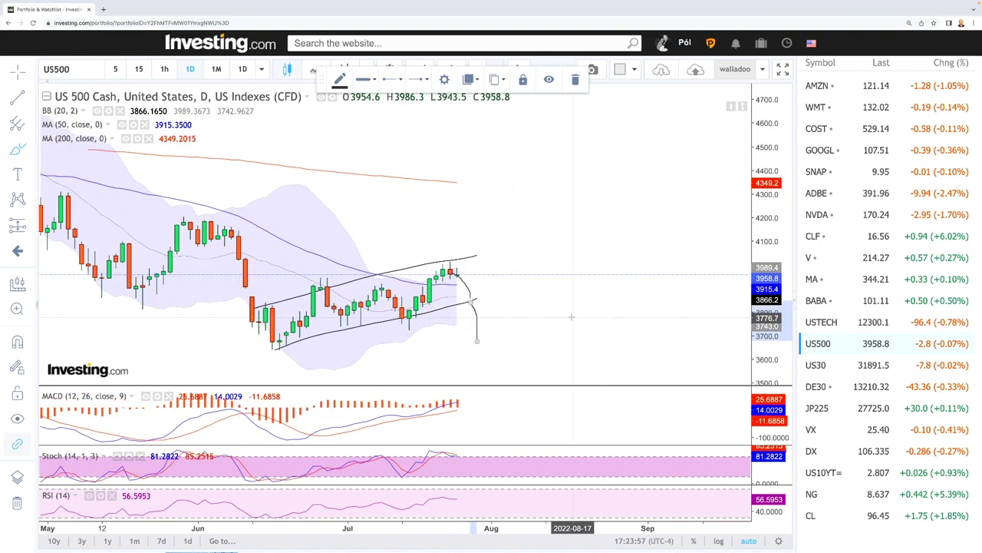
pyautogui.scroll(-1, 537, 303)
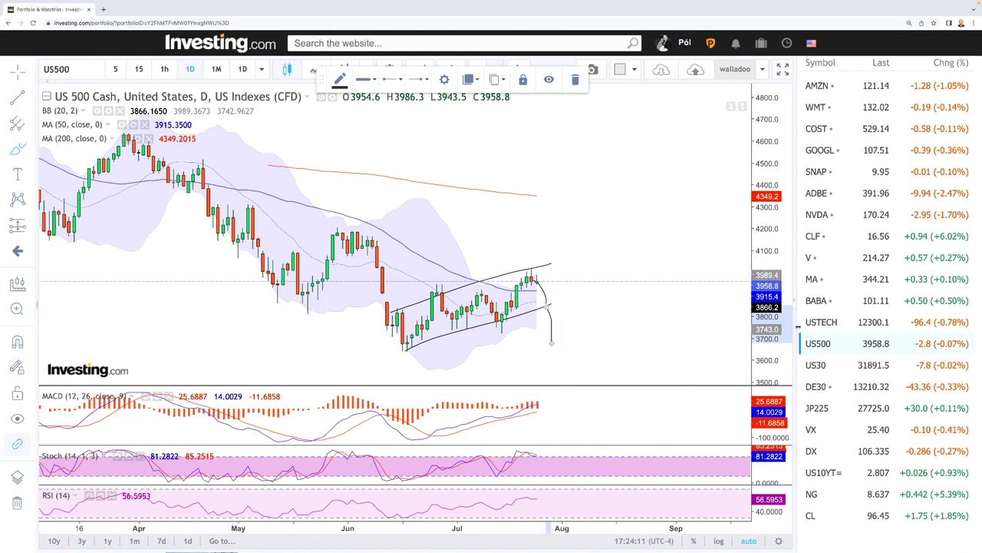
pyautogui.click(825, 364)
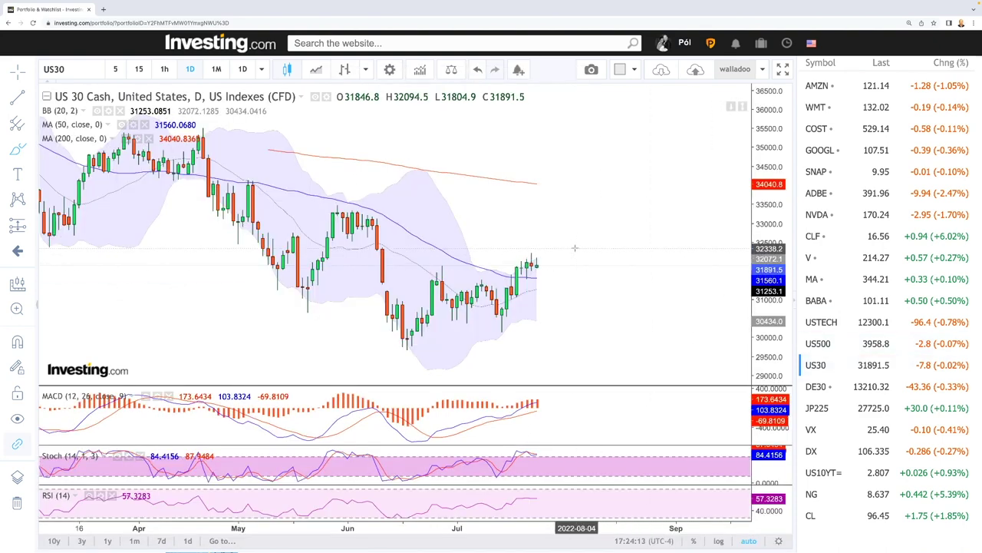
# Brush a rising channel around the June and July US30 candles and a path dipping to its lower line and rebounding to about 32,700
pyautogui.moveTo(405, 296); pyautogui.dragTo(530, 256)
pyautogui.click(542, 294)
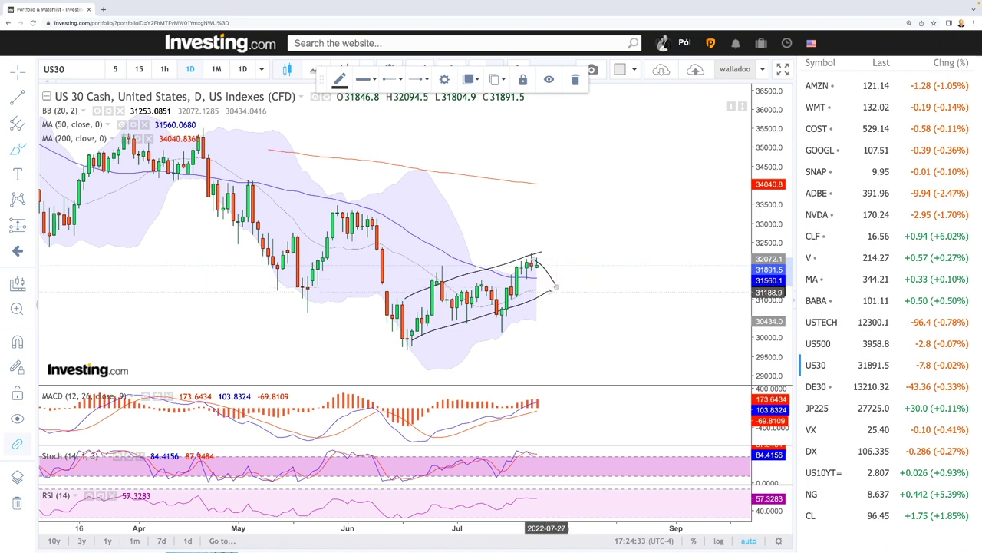
pyautogui.moveTo(547, 283); pyautogui.dragTo(591, 234)
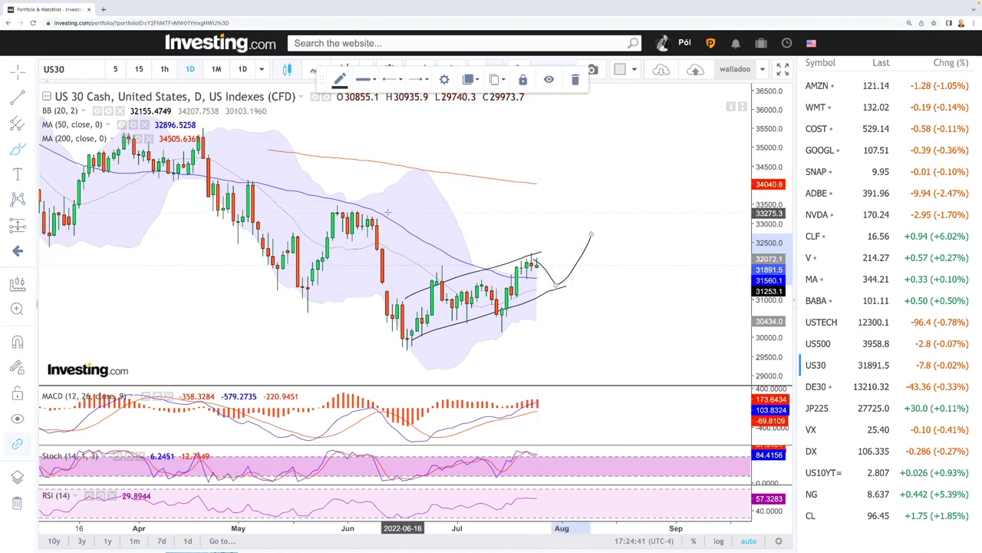
# Circle the early-June US30 highs and brush an alternative path falling from the channel's lower line to about 29,850
pyautogui.moveTo(384, 208)
pyautogui.mouseDown()
pyautogui.moveTo(334, 215)
pyautogui.moveTo(350, 230)
pyautogui.moveTo(381, 212)
pyautogui.mouseUp()
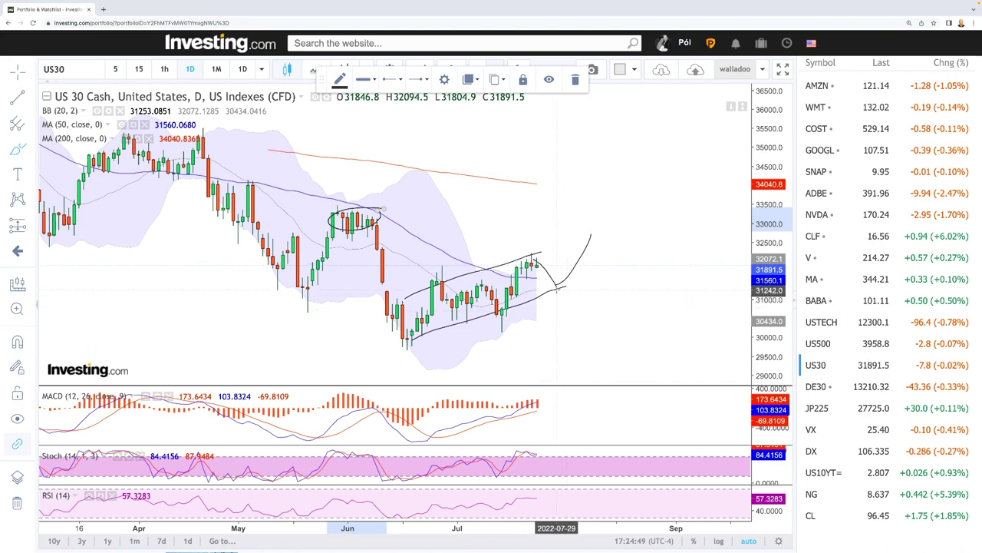
pyautogui.moveTo(556, 289); pyautogui.dragTo(566, 343)
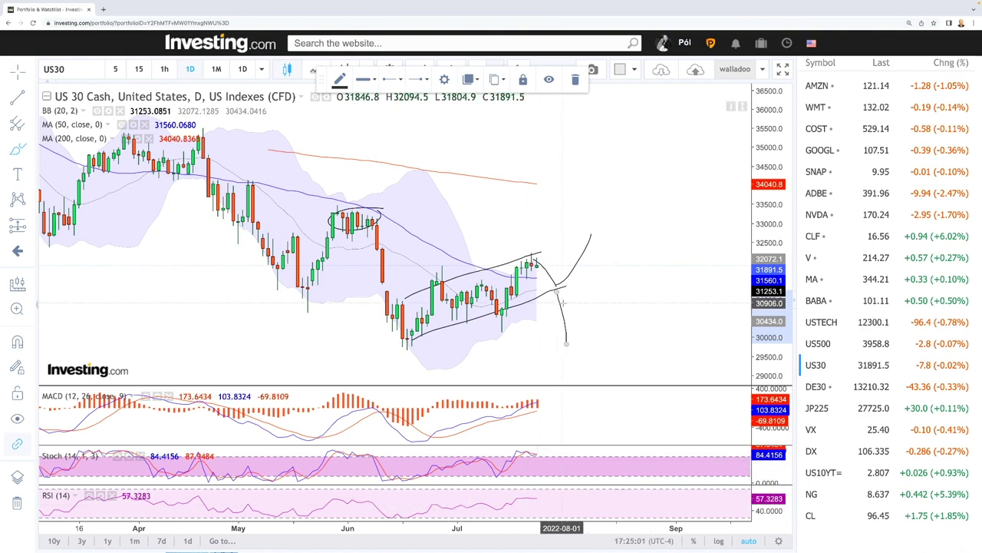
# Load the DE30 daily chart, brush range lines around the latest July candles, and extend the 50-day average in a falling line
pyautogui.click(845, 386)
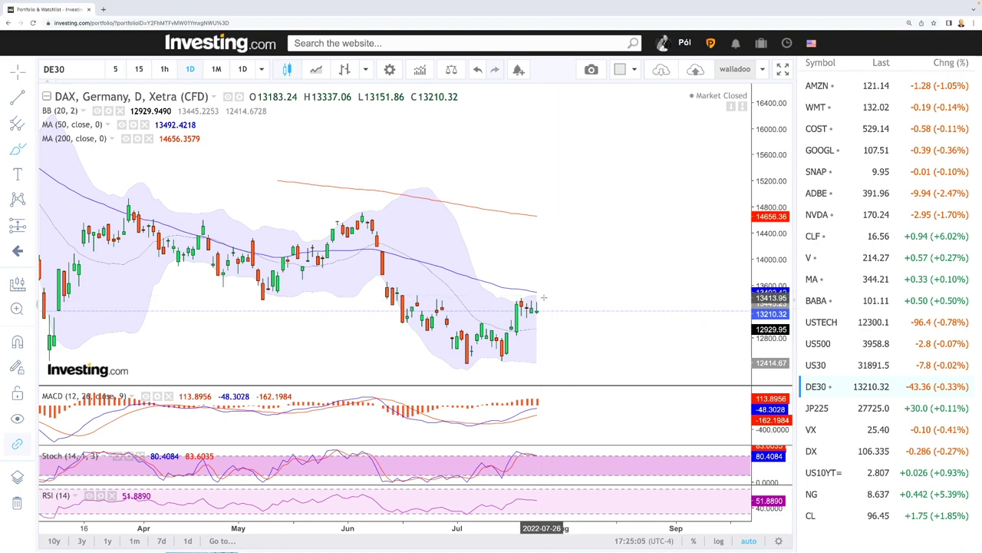
pyautogui.moveTo(516, 299); pyautogui.dragTo(540, 295)
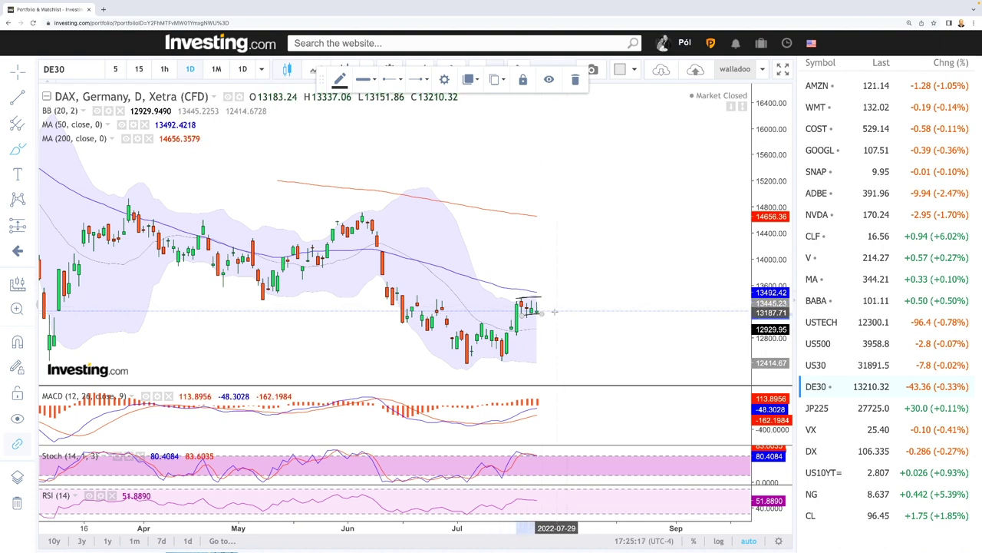
pyautogui.moveTo(539, 293); pyautogui.dragTo(596, 305)
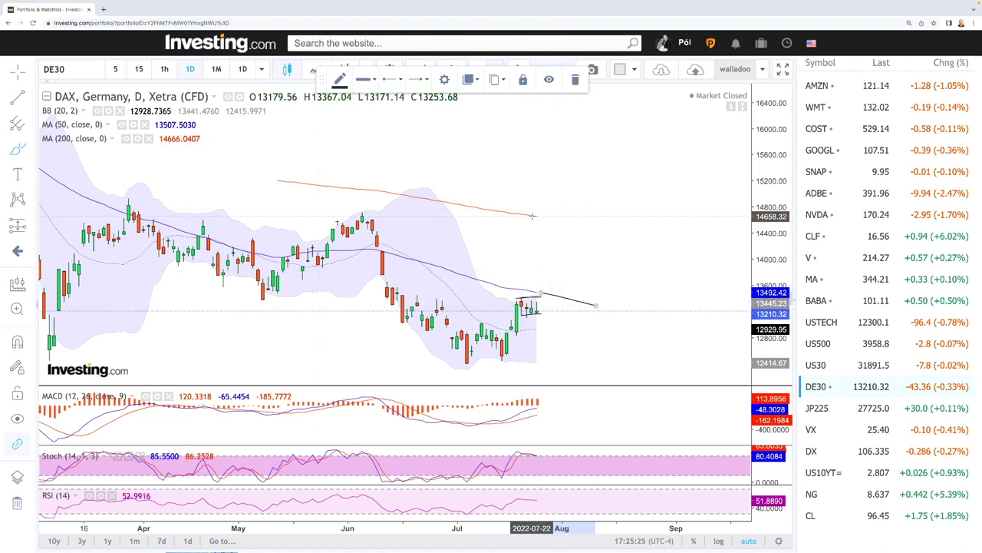
# Circle the early-June and late-March DE30 peaks and brush a falling path from the latest candle to about 12,450
pyautogui.moveTo(376, 208)
pyautogui.mouseDown()
pyautogui.moveTo(345, 219)
pyautogui.moveTo(379, 209)
pyautogui.mouseUp()
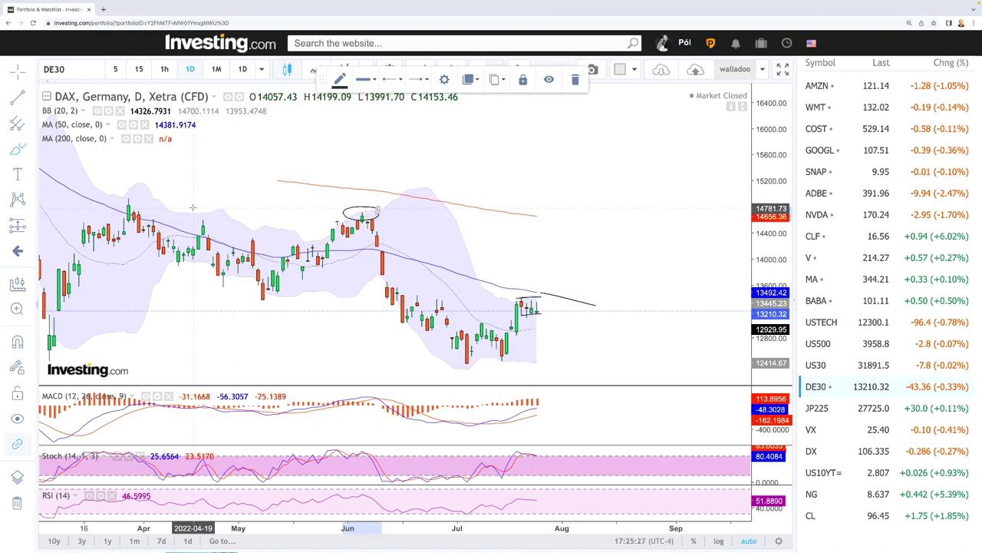
pyautogui.moveTo(135, 201)
pyautogui.mouseDown()
pyautogui.moveTo(121, 209)
pyautogui.moveTo(132, 203)
pyautogui.mouseUp()
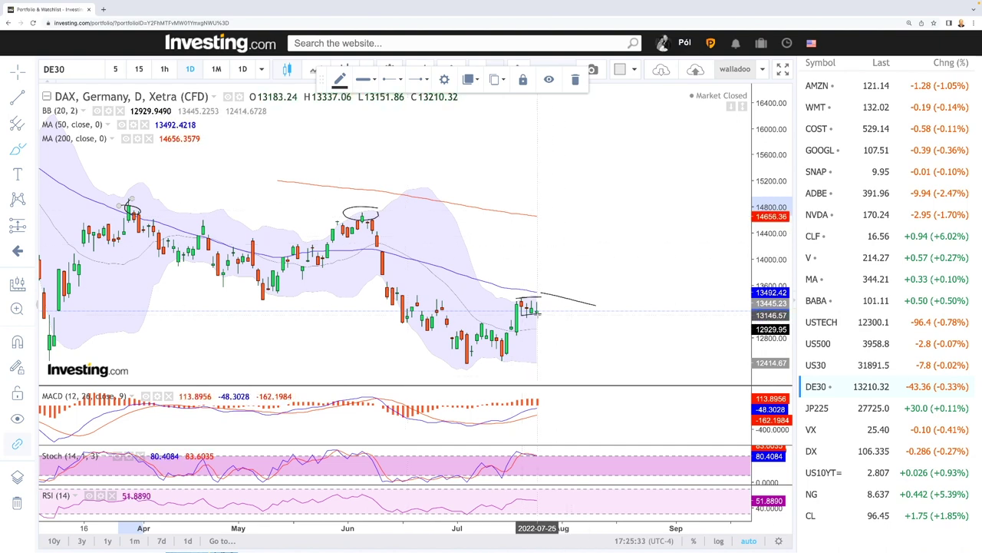
pyautogui.moveTo(539, 314); pyautogui.dragTo(552, 360)
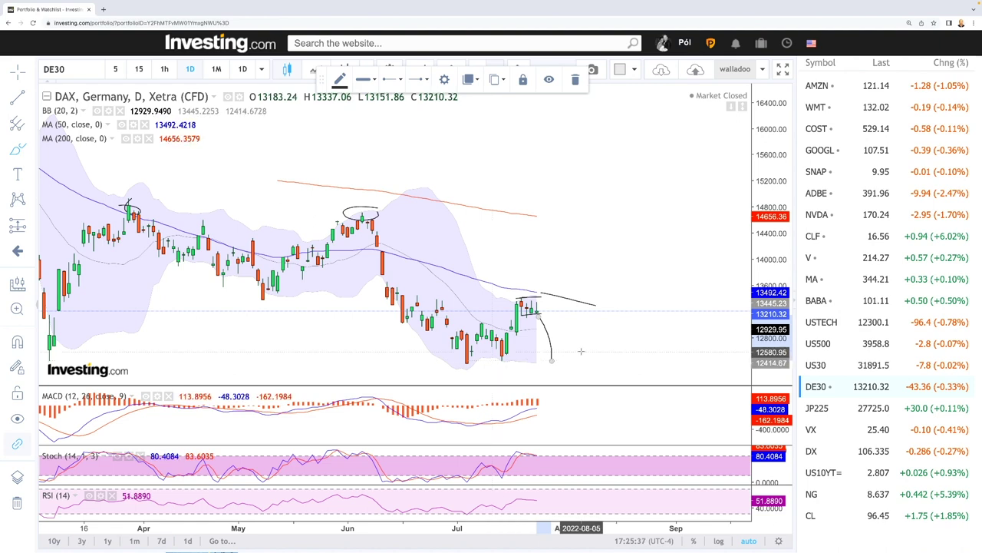
pyautogui.scroll(-2, 581, 322)
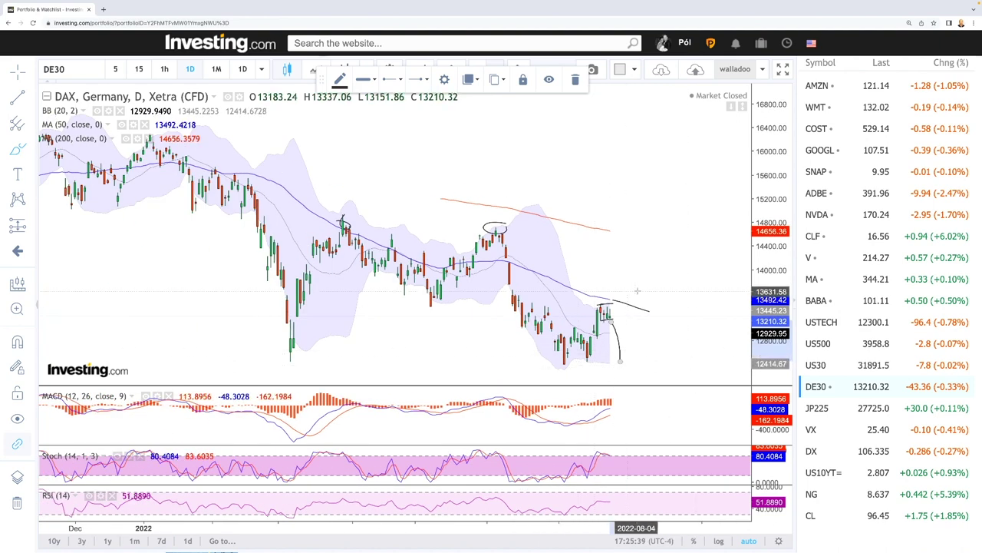
pyautogui.scroll(2, 680, 344)
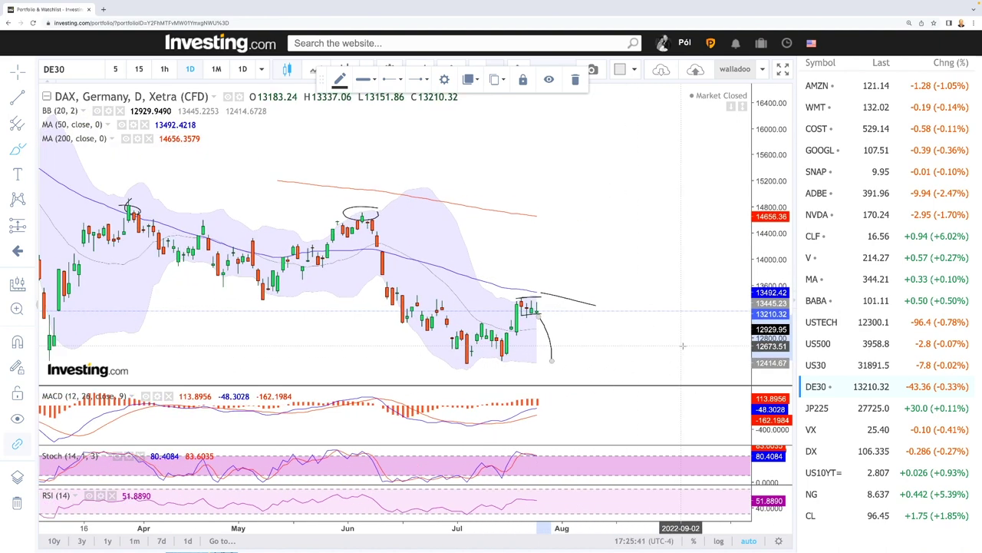
pyautogui.scroll(1, 682, 346)
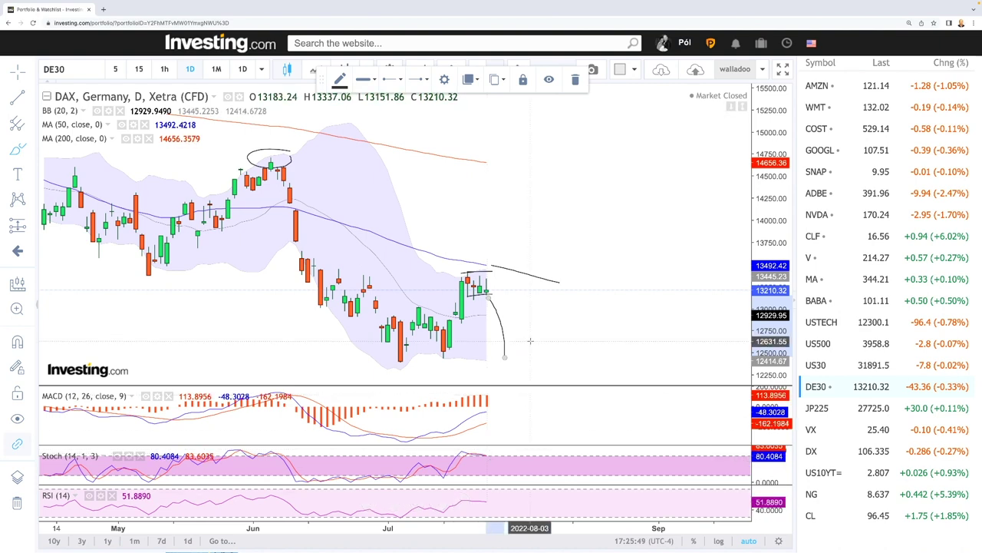
# Load the JP225 daily chart and circle the late-March peak, the June peak and the latest July candles around the 200-day average
pyautogui.click(826, 407)
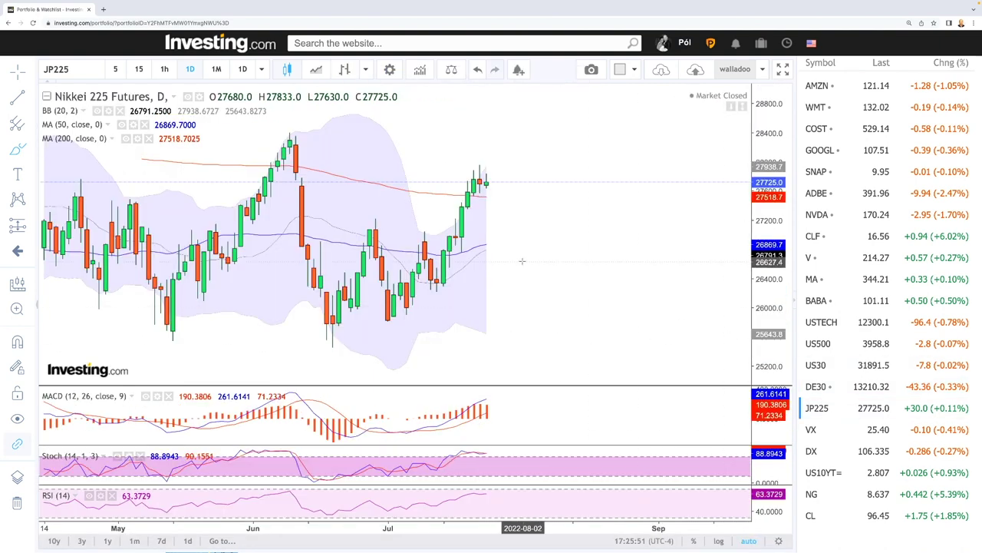
pyautogui.scroll(-8, 527, 258)
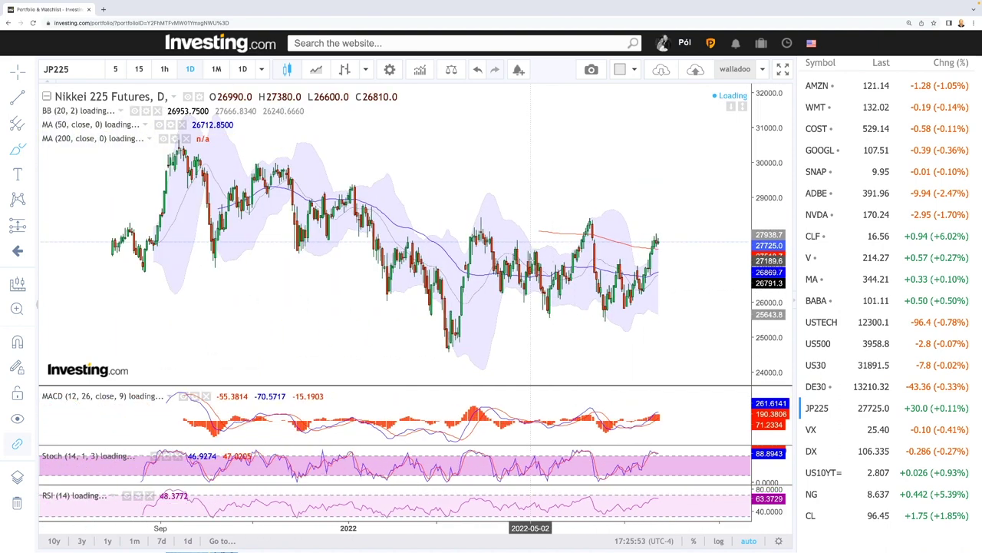
pyautogui.scroll(-2, 559, 203)
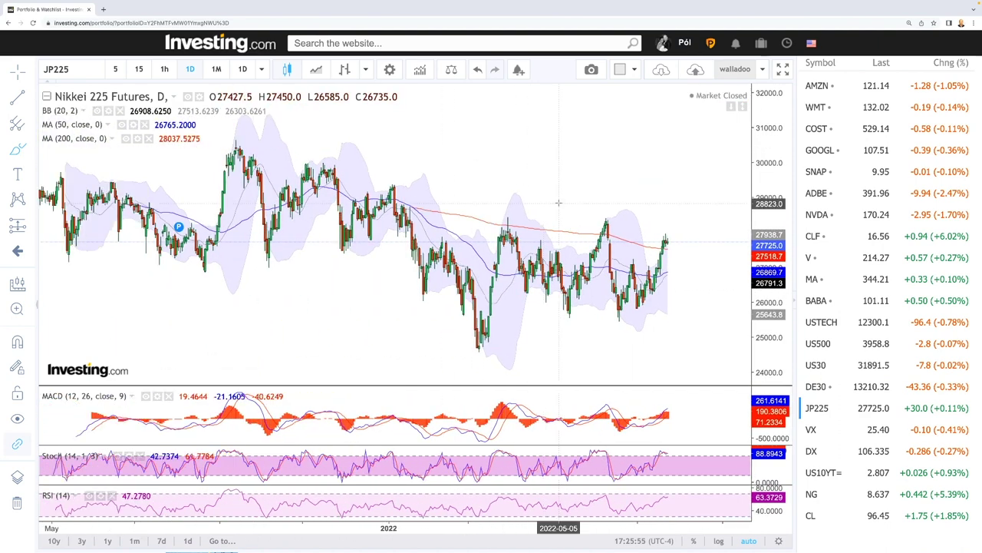
pyautogui.moveTo(509, 219); pyautogui.dragTo(504, 221)
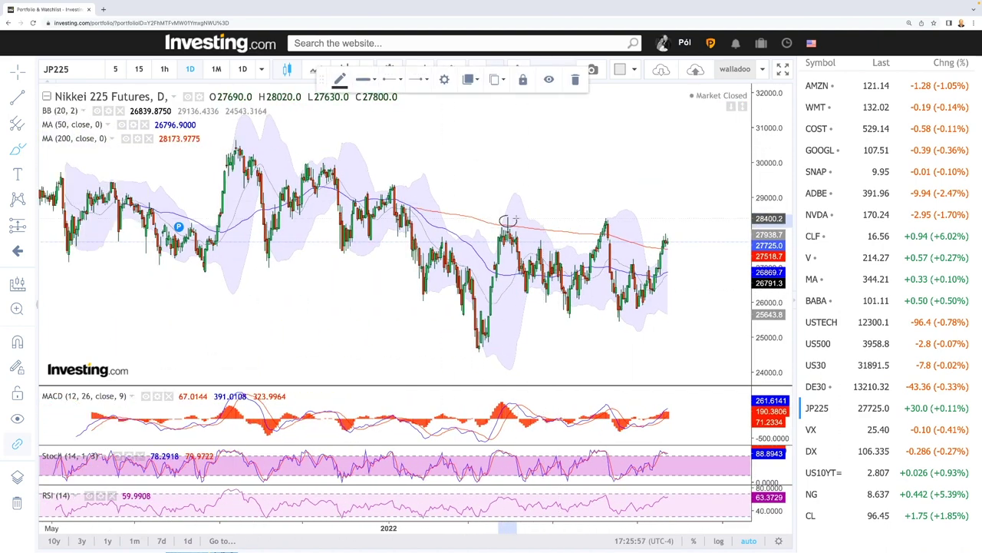
pyautogui.moveTo(608, 222); pyautogui.dragTo(591, 228)
pyautogui.moveTo(674, 234); pyautogui.dragTo(663, 235)
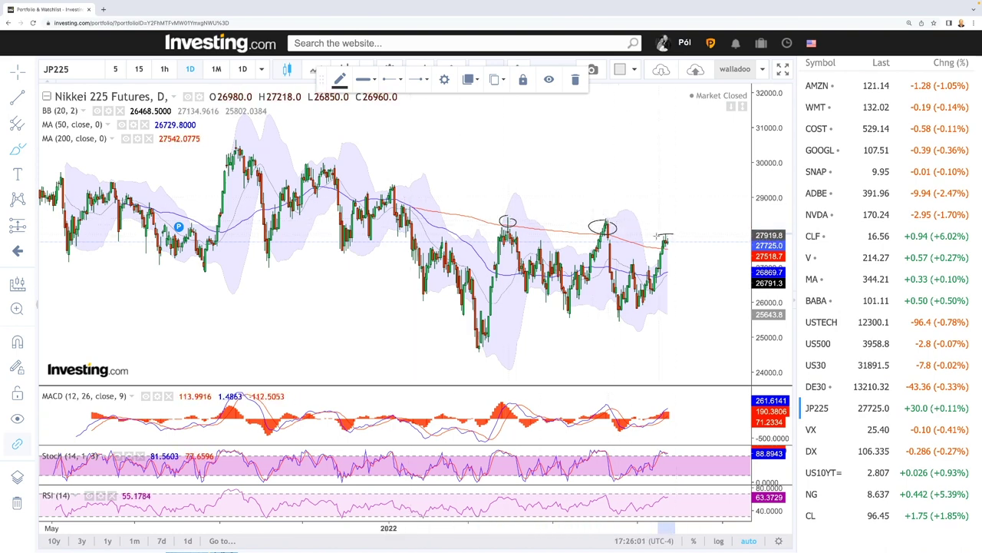
# Brush a horizontal support line at about 25,800 under the JP225 lows and a path falling to it from the latest candles
pyautogui.scroll(4, 674, 238)
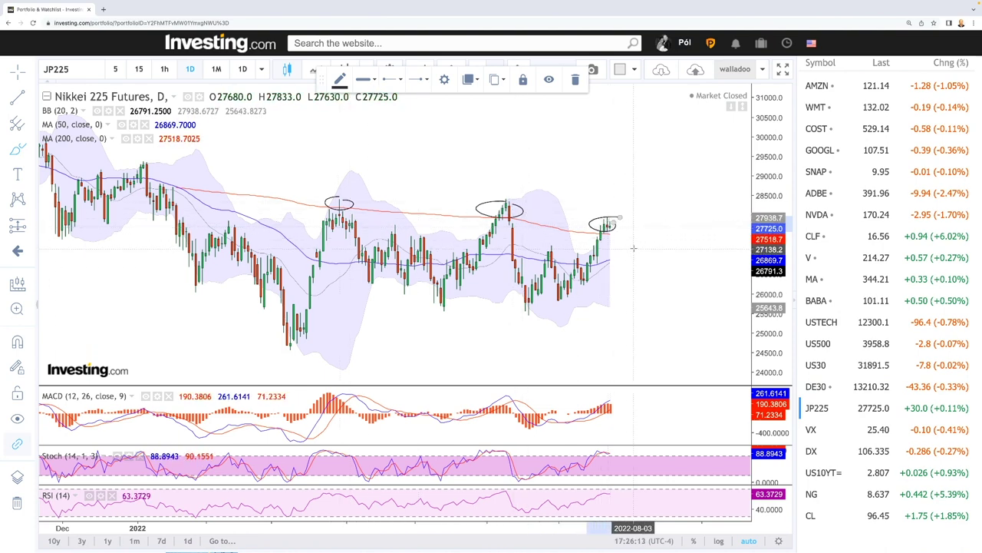
pyautogui.scroll(3, 613, 227)
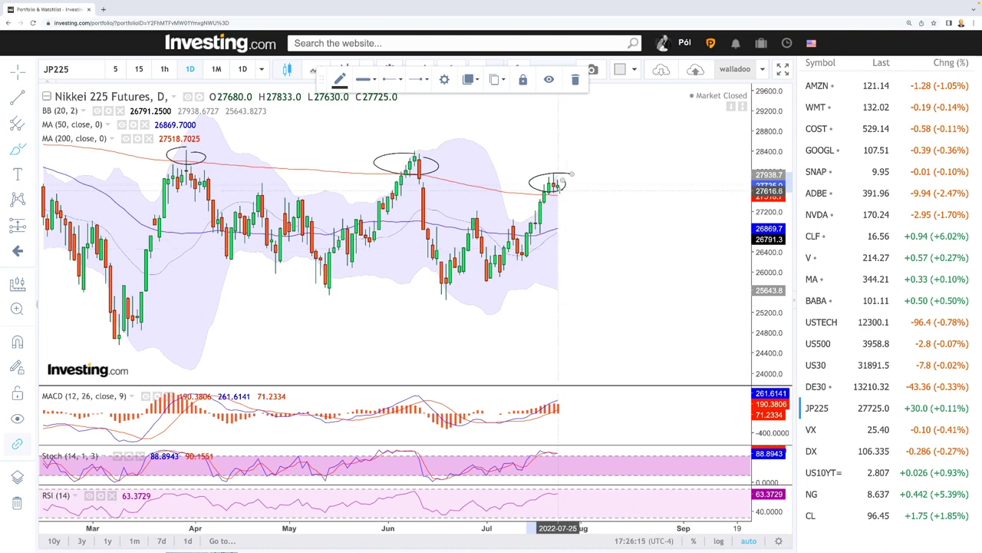
pyautogui.moveTo(146, 280); pyautogui.dragTo(594, 285)
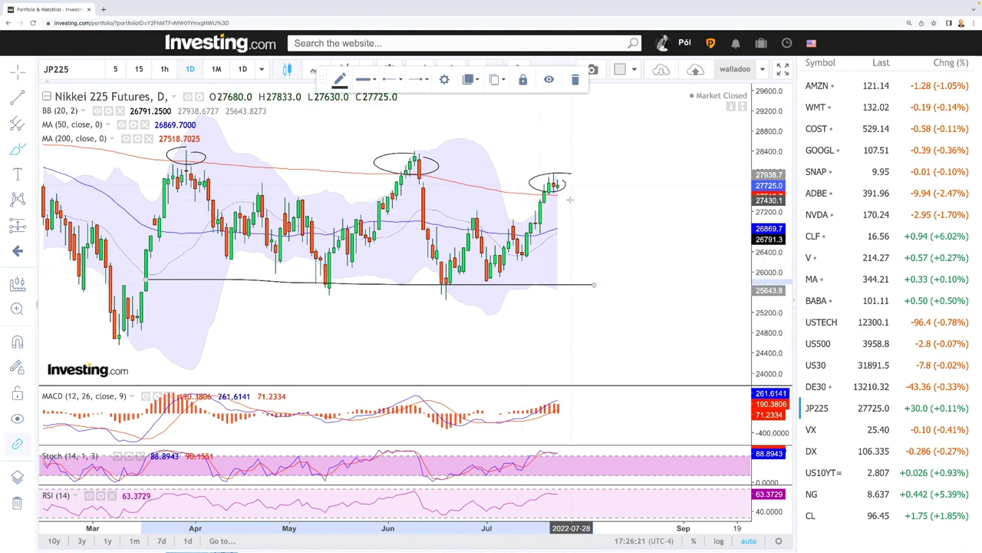
pyautogui.moveTo(555, 188); pyautogui.dragTo(583, 271)
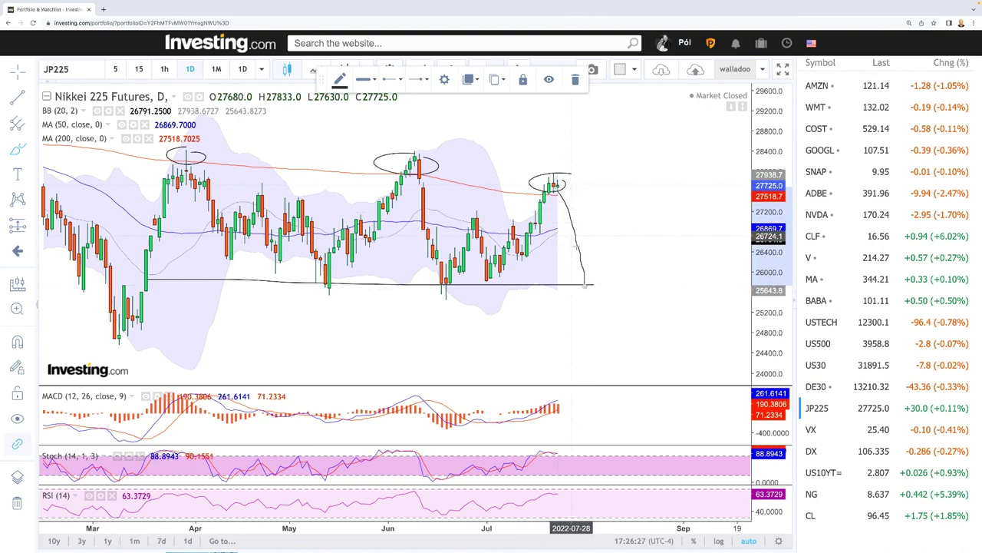
pyautogui.scroll(-2, 565, 180)
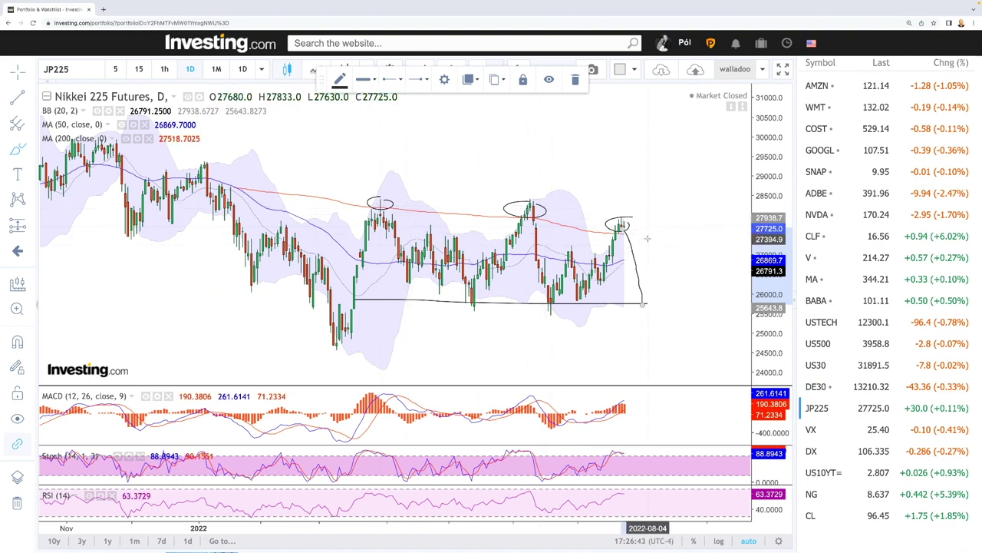
pyautogui.scroll(5, 655, 231)
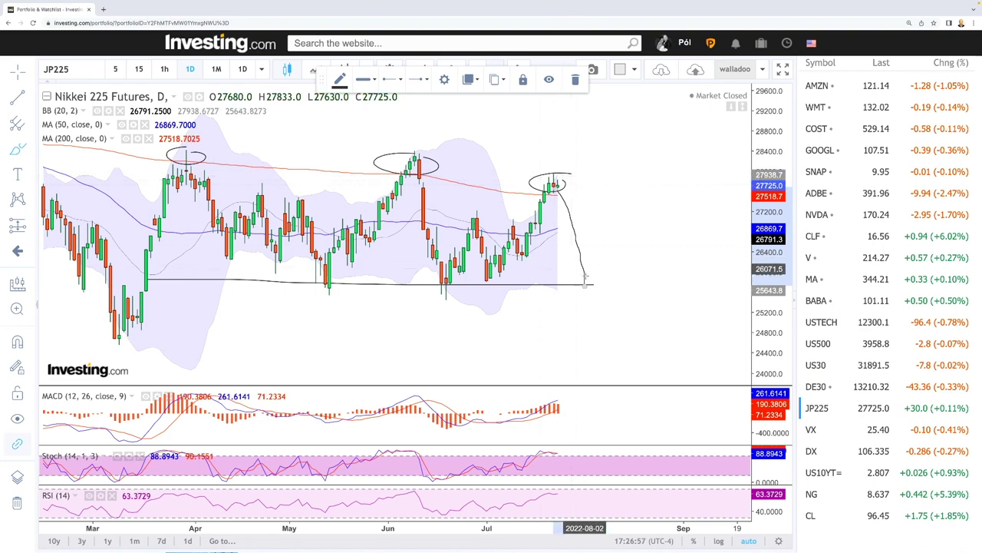
# Load the VX daily chart and brush its swings since the March peak, plus a rising path from the latest candle to about 34.5
pyautogui.press('Down')
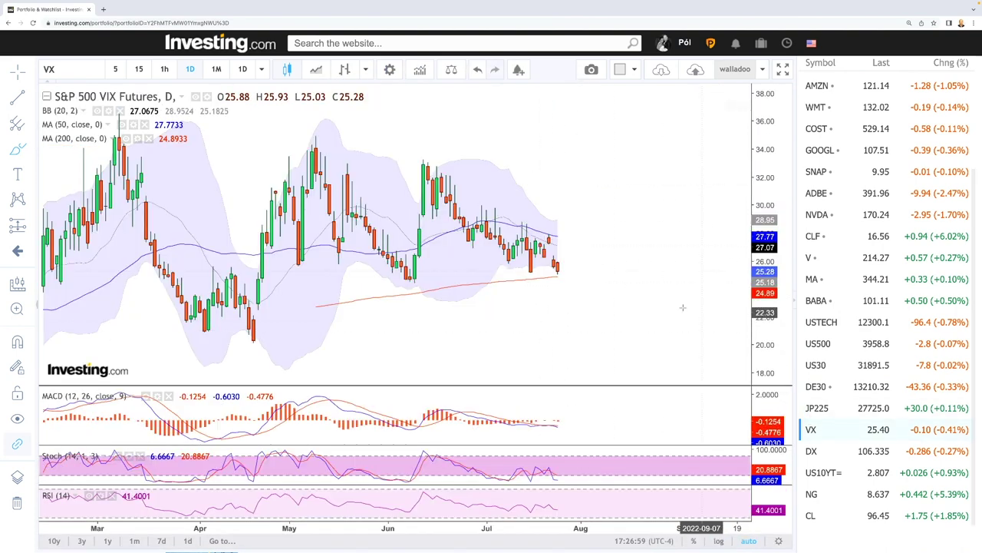
pyautogui.scroll(-2, 598, 313)
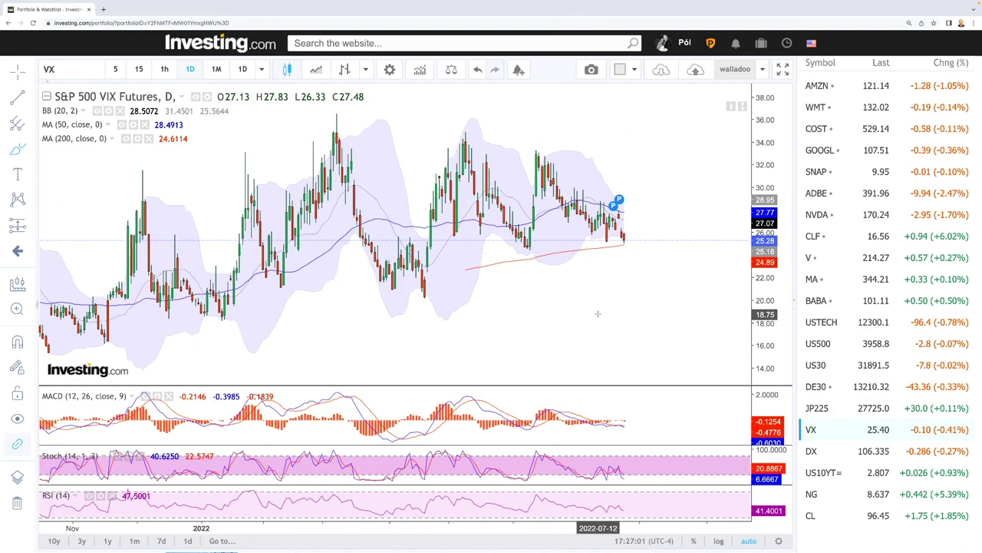
pyautogui.scroll(-1, 598, 313)
pyautogui.scroll(-2, 647, 250)
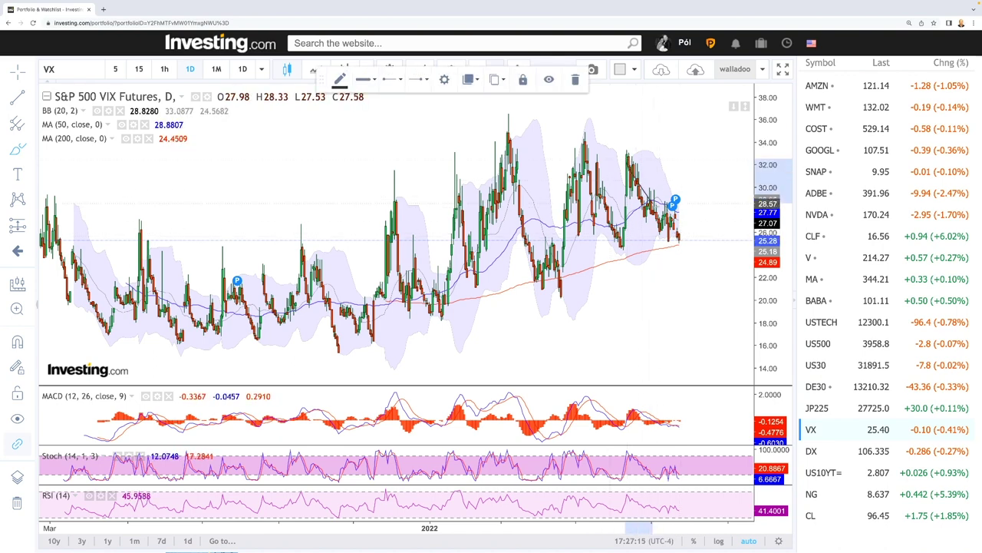
pyautogui.moveTo(678, 236); pyautogui.dragTo(737, 137)
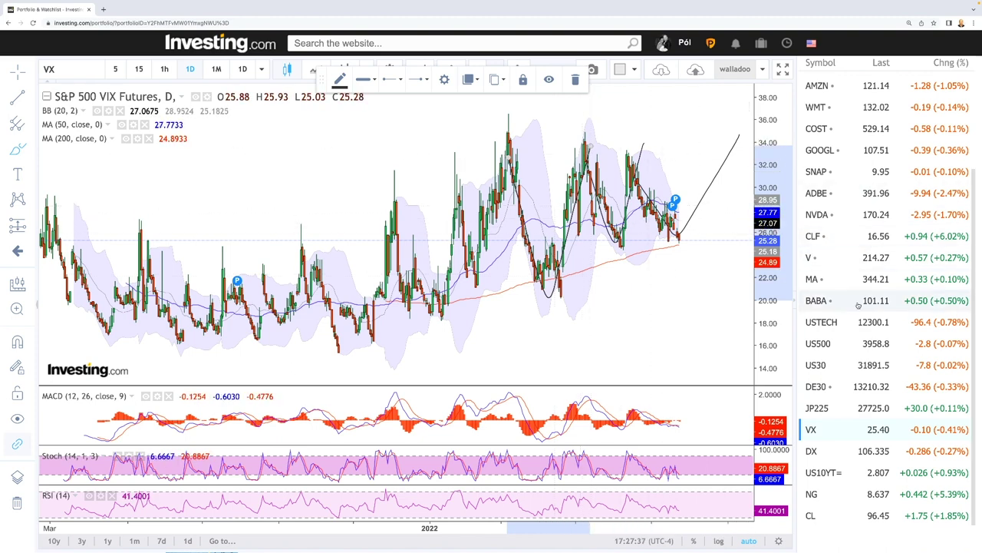
pyautogui.scroll(5, 643, 241)
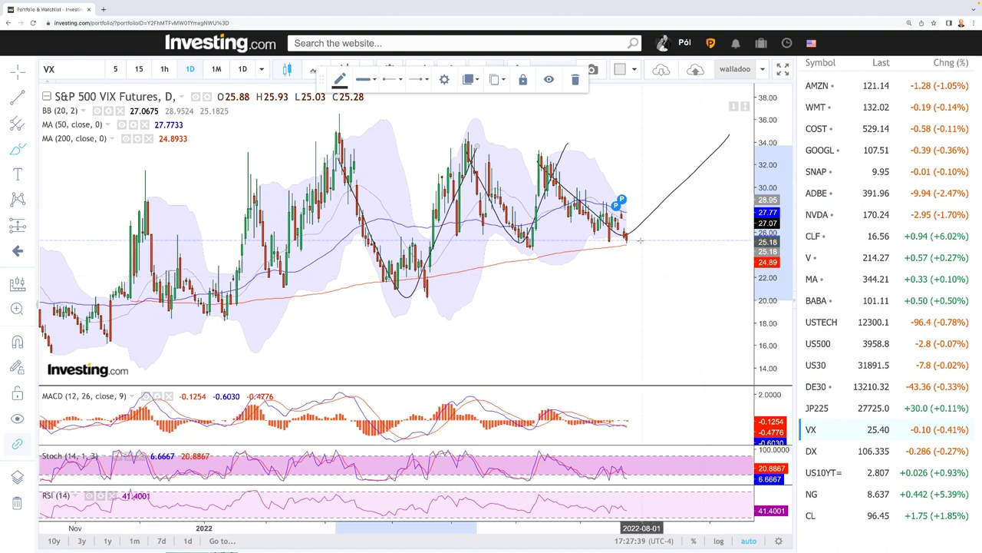
pyautogui.scroll(3, 637, 244)
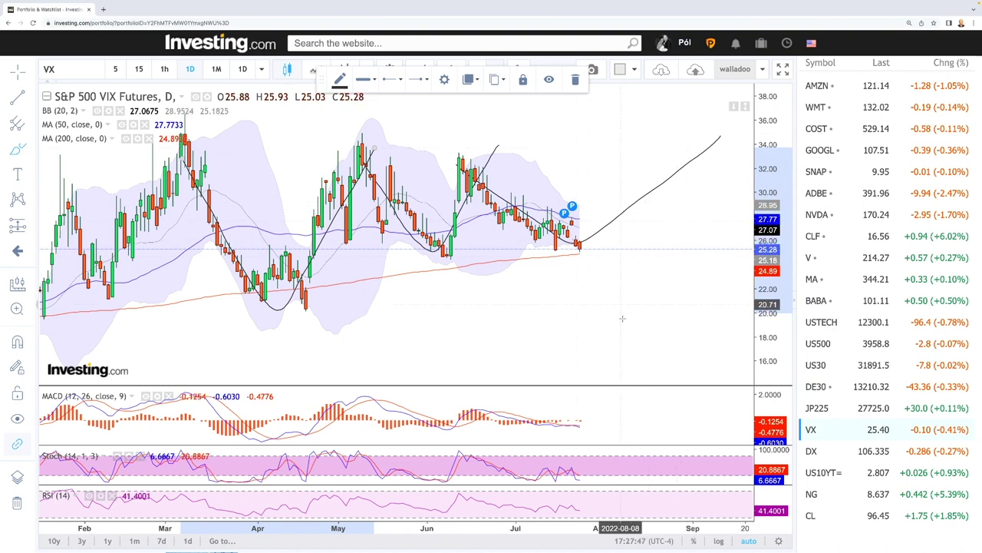
pyautogui.scroll(-3, 625, 326)
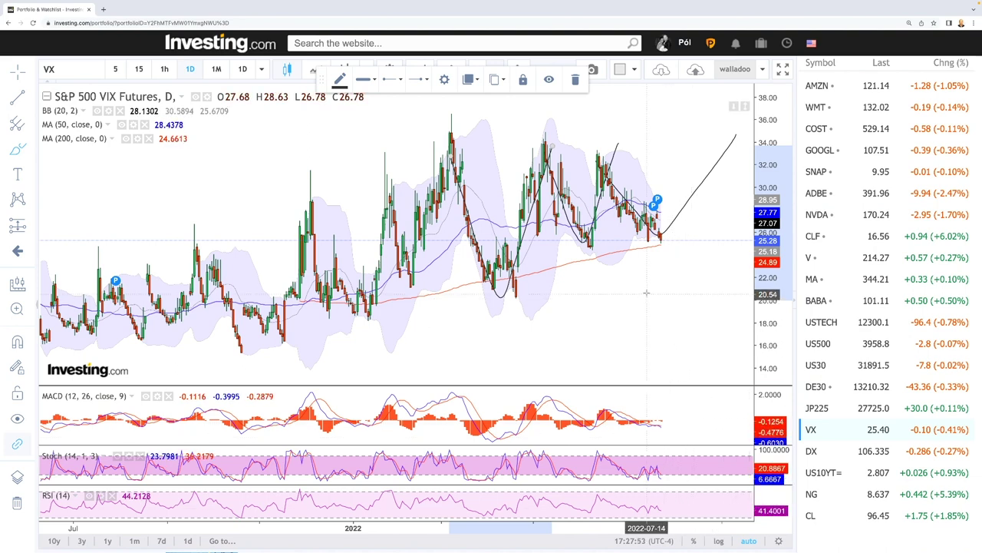
# Load the US10YT daily chart and circle the late-April, late-May and early-July lows near 2.75 to 2.8
pyautogui.click(829, 464)
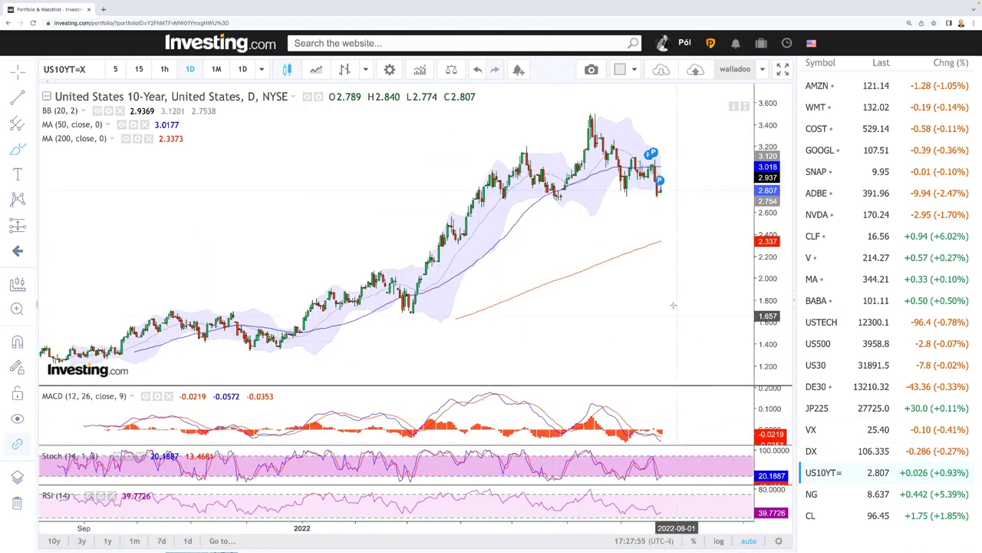
pyautogui.scroll(3, 601, 205)
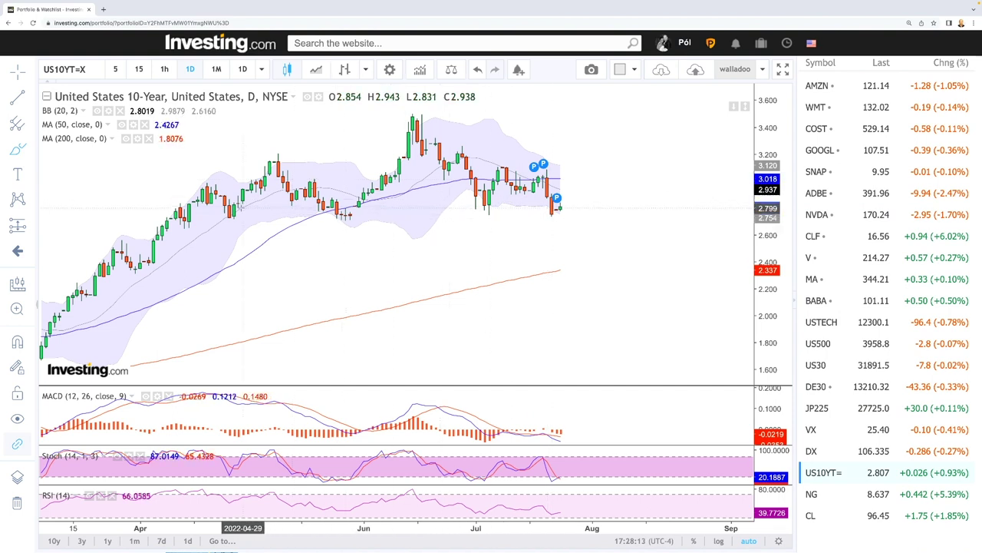
pyautogui.moveTo(230, 208); pyautogui.dragTo(231, 210)
pyautogui.moveTo(330, 218)
pyautogui.mouseDown()
pyautogui.moveTo(361, 210)
pyautogui.moveTo(347, 223)
pyautogui.moveTo(331, 213)
pyautogui.mouseUp()
pyautogui.moveTo(483, 208); pyautogui.dragTo(485, 208)
# Brush two possible US10YT paths from the latest candle, one falling to the 200-day average near 2.35 and one rising to about 3.4
pyautogui.moveTo(558, 206)
pyautogui.mouseDown()
pyautogui.moveTo(553, 215)
pyautogui.moveTo(587, 270)
pyautogui.moveTo(606, 261)
pyautogui.mouseUp()
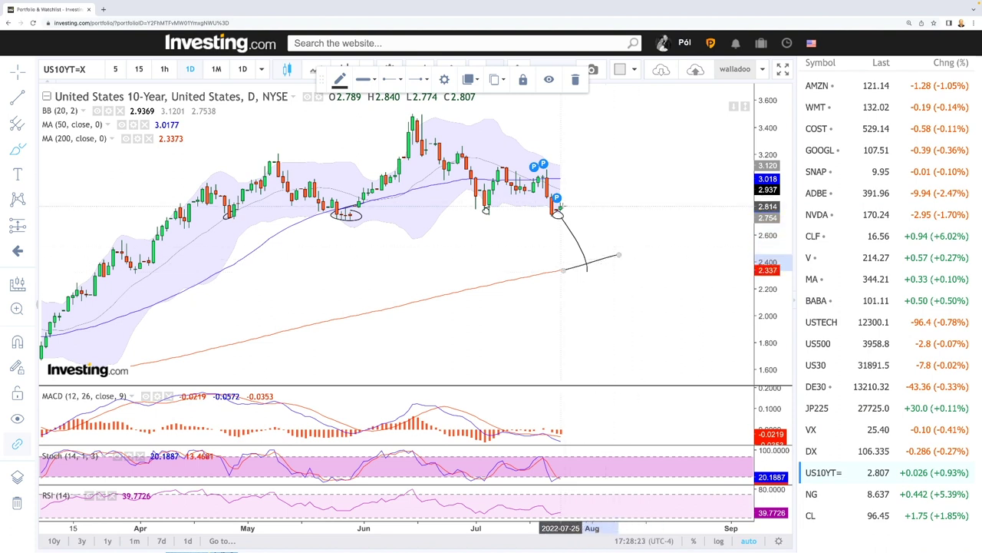
pyautogui.moveTo(561, 208); pyautogui.dragTo(640, 125)
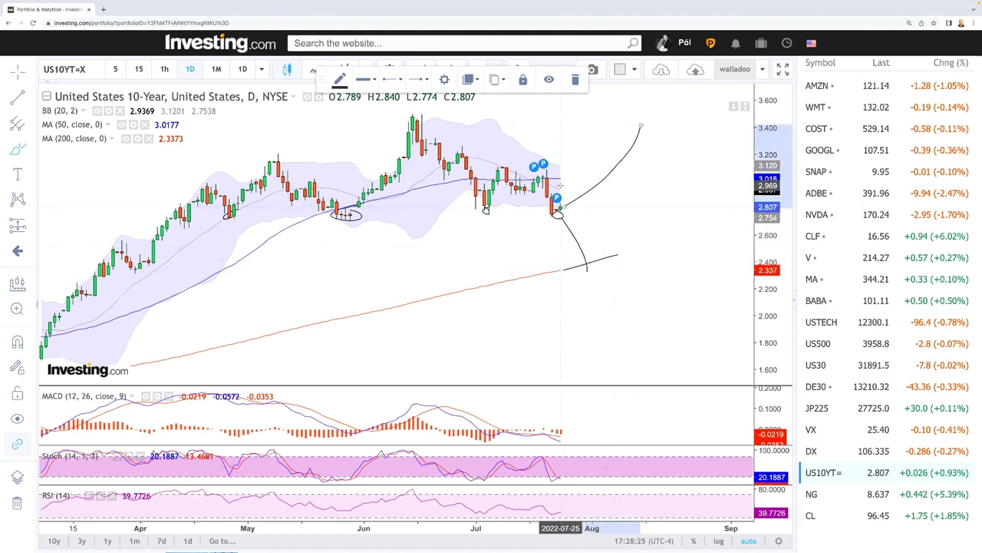
# Extend the US10YT 50-day average with a brush line and draw horizontal support at about 2.8 from the latest candle back to April
pyautogui.moveTo(562, 178); pyautogui.dragTo(637, 183)
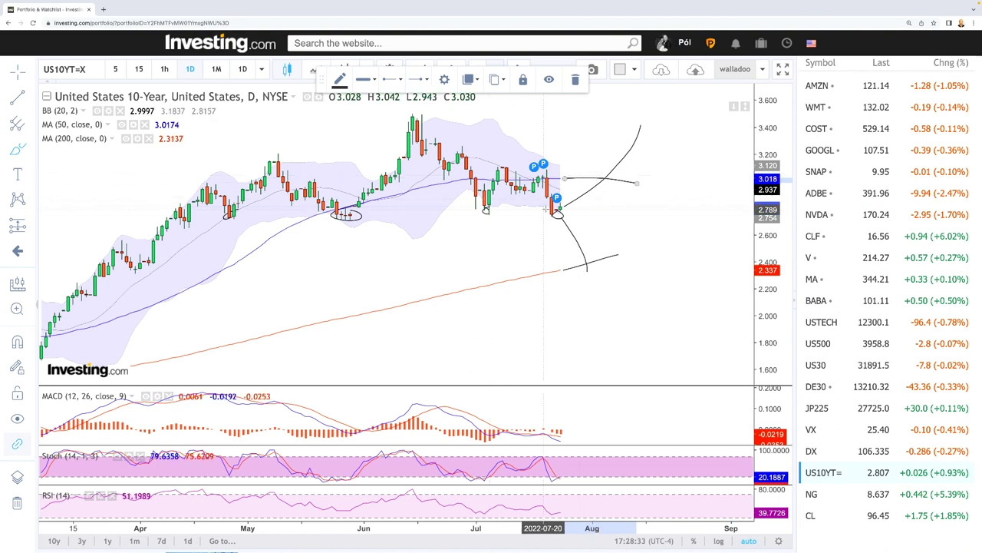
pyautogui.moveTo(564, 209); pyautogui.dragTo(207, 209)
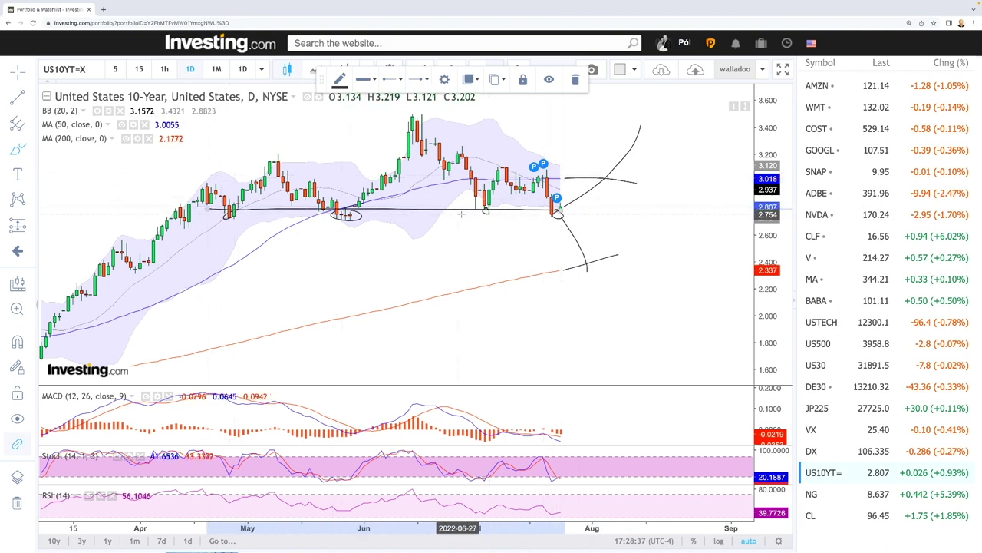